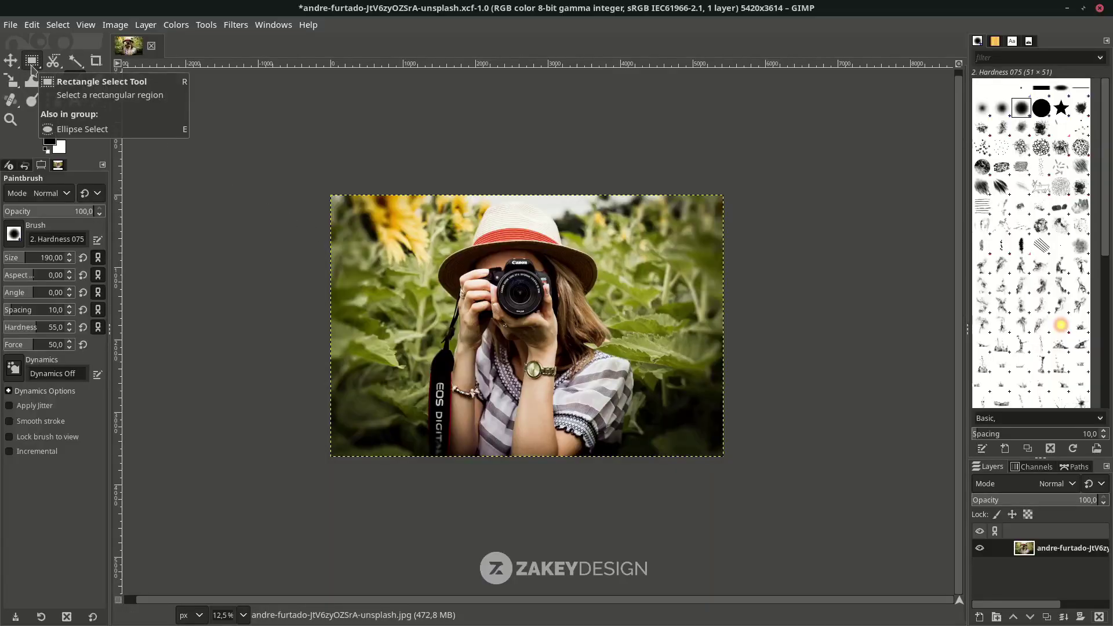
Step: Switch to the Rectangle Select tool
left_click(32, 65)
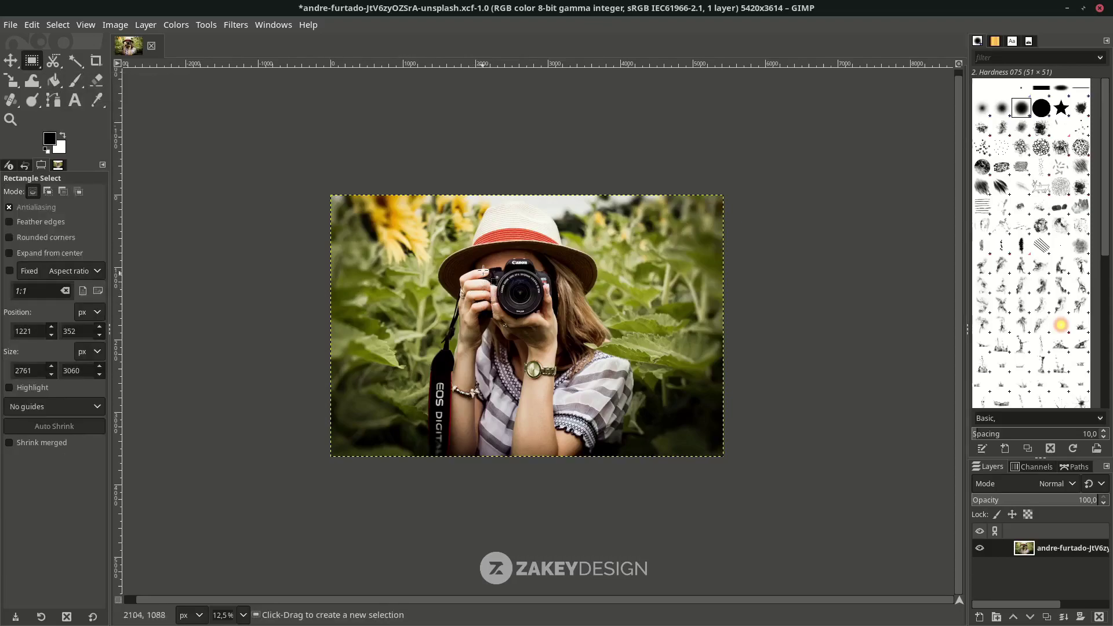
scroll(502, 285, "up", 1, "ctrl")
scroll(503, 285, "up", 1, "ctrl")
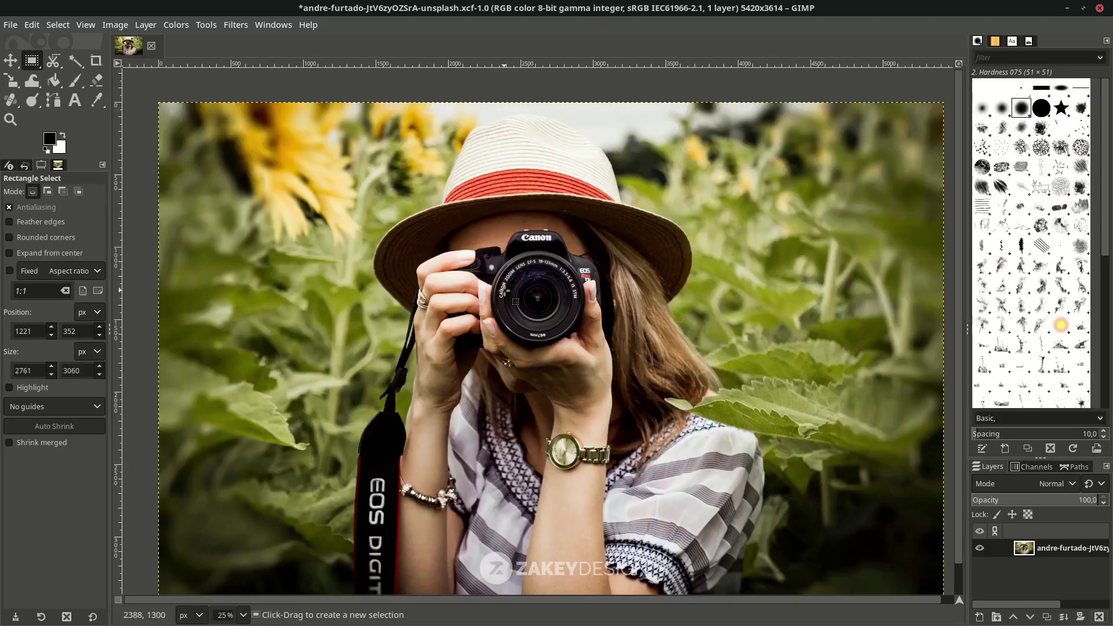
scroll(502, 285, "down", 1, "ctrl")
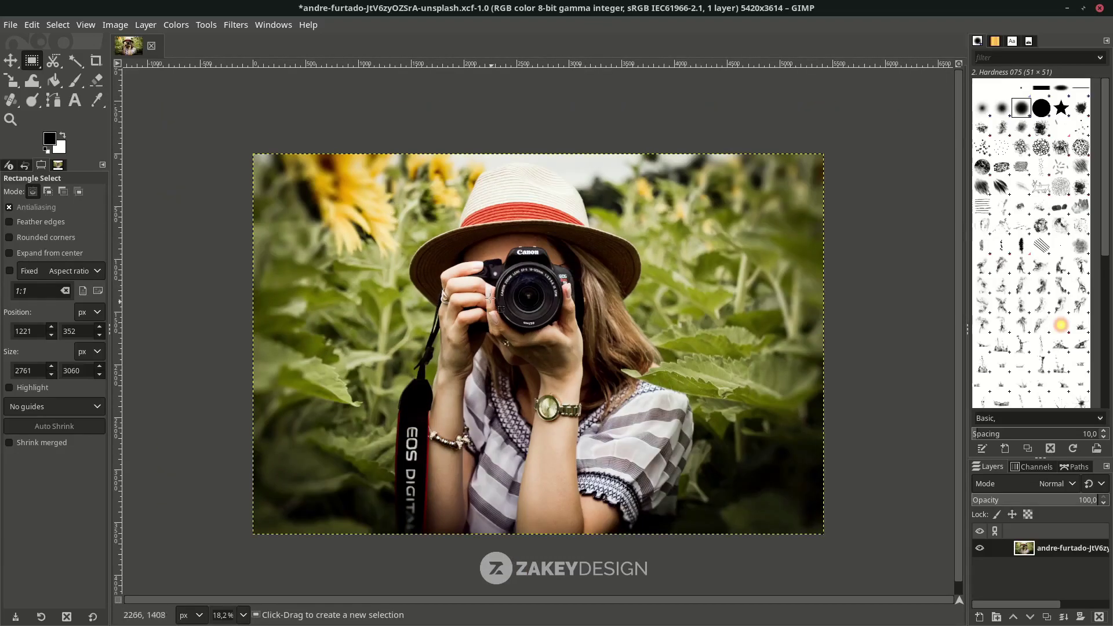
Step: Select a tall rectangle around the woman and camera, extended slightly up and left
left_click_drag(391, 190, 677, 516)
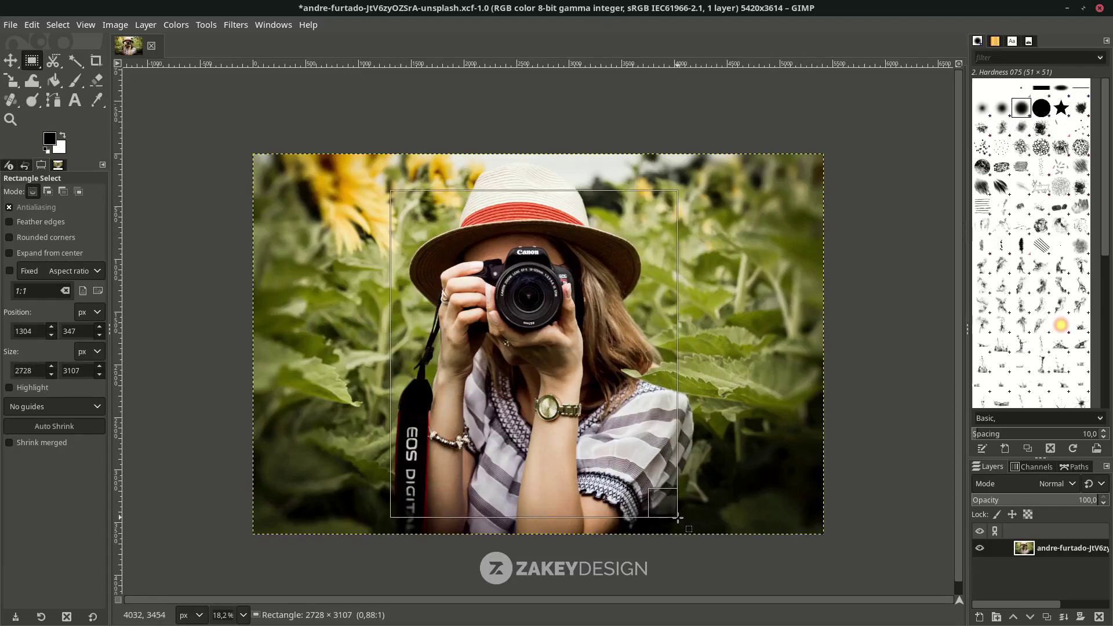
left_click_drag(677, 517, 674, 515)
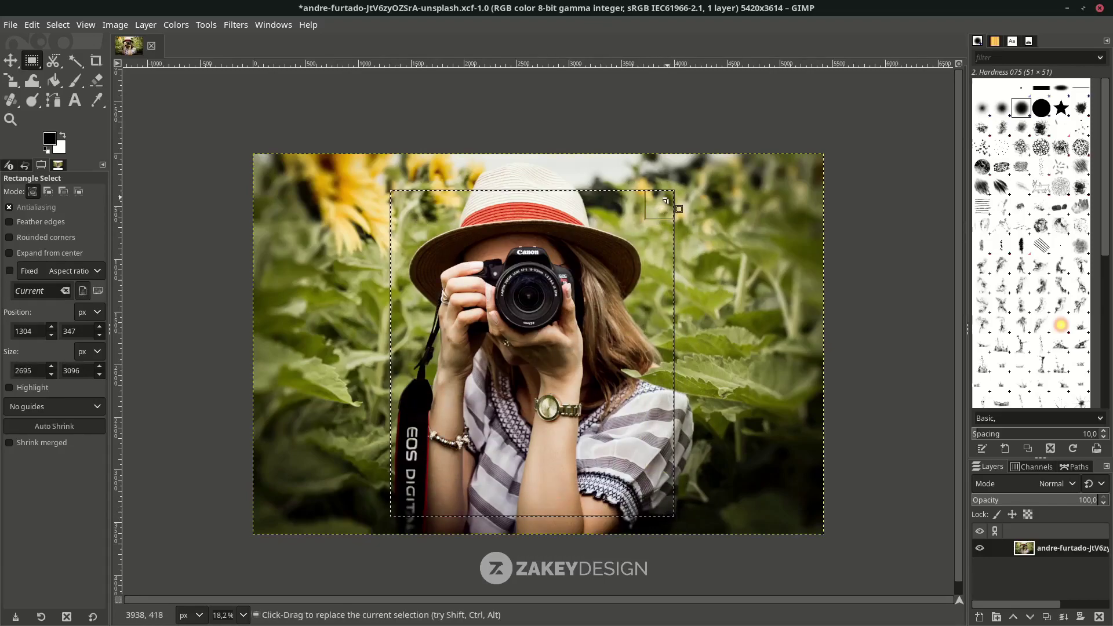
mouse_move(404, 206)
left_mouse_down()
mouse_move(385, 183)
mouse_move(399, 191)
left_mouse_up()
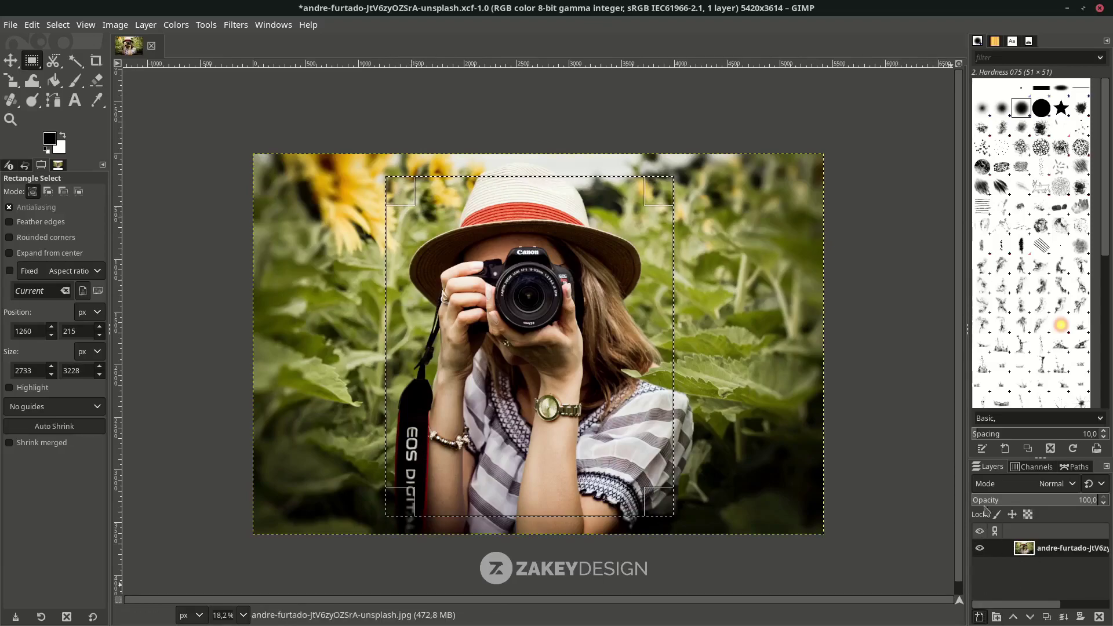
Step: Create a new transparent-fill layer named 'rectangle' with Shift+Ctrl+N
key("ctrl+shift+n")
type("rectangle")
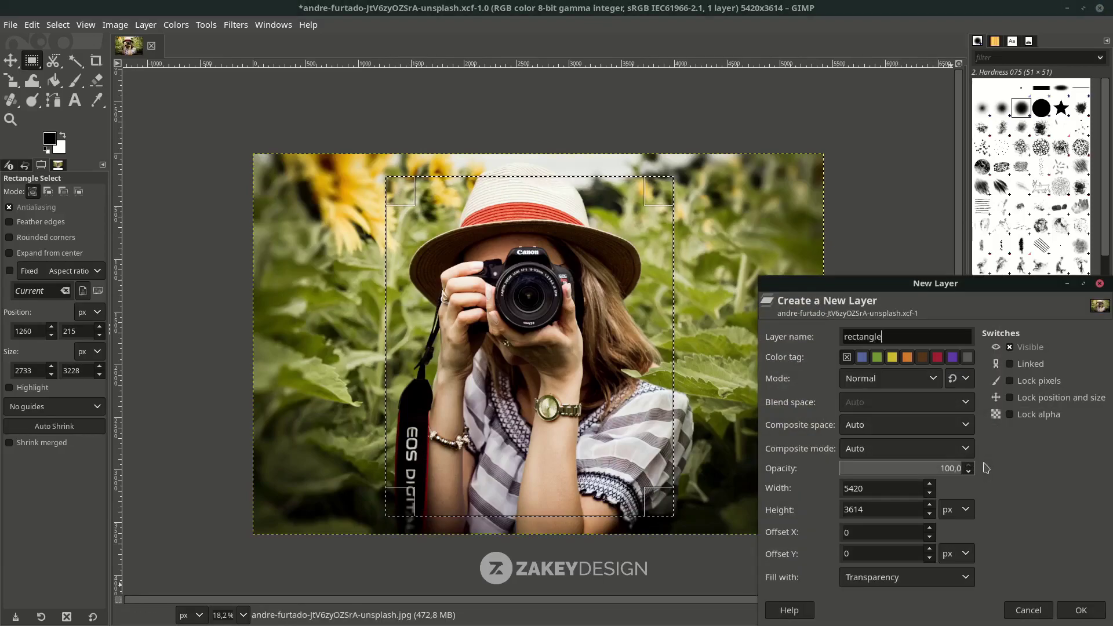
left_click(1081, 610)
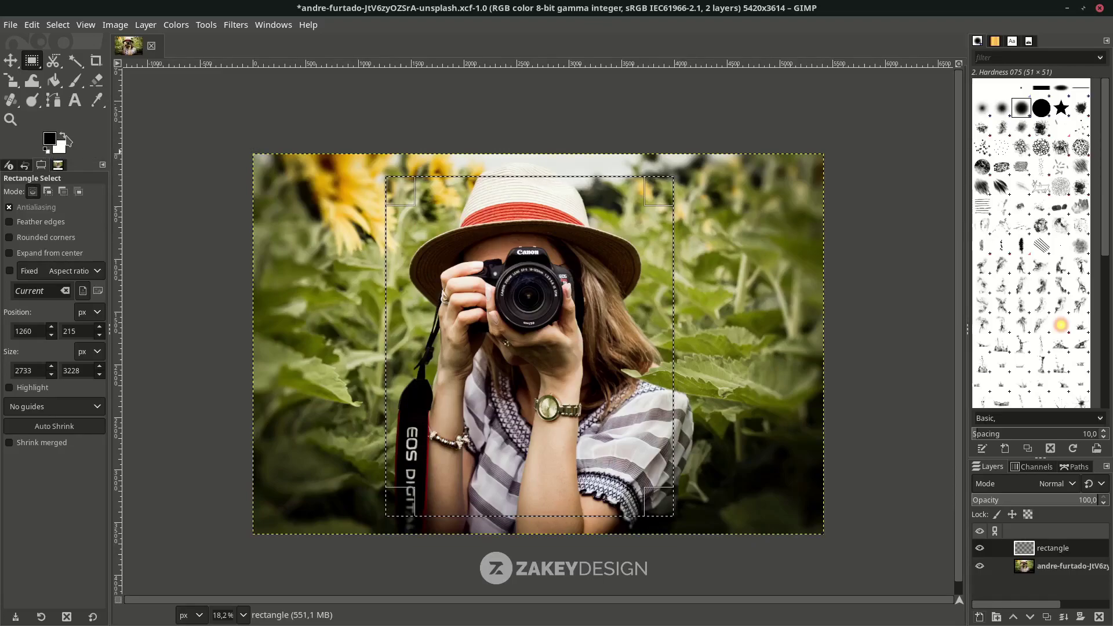
Step: Stroke the selection with a 70 px white line, then set the selection to None
left_click(63, 137)
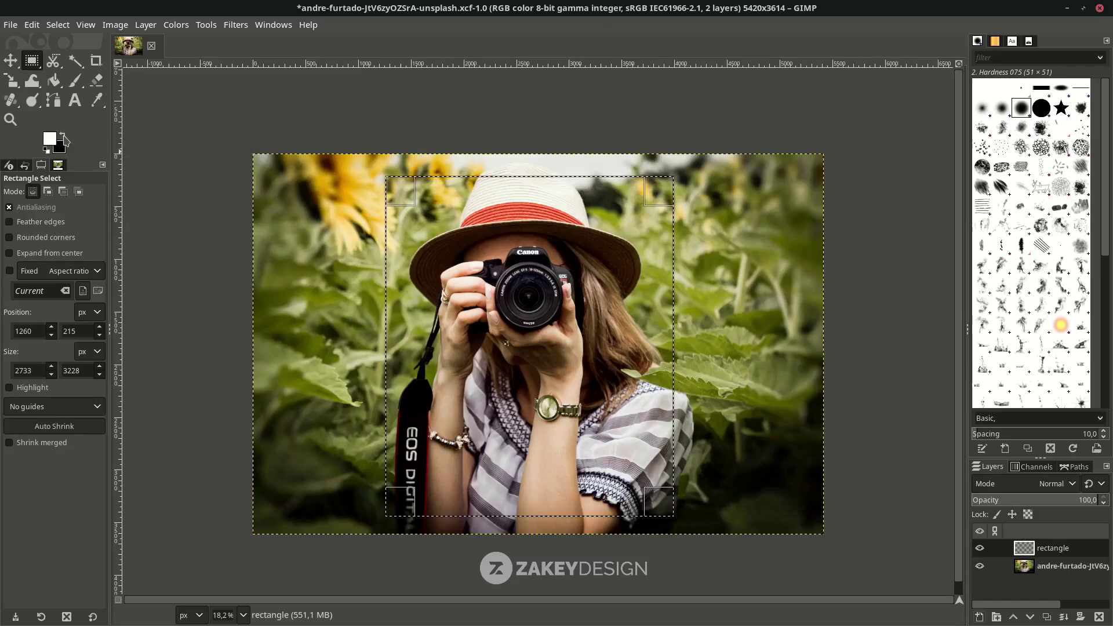
left_click(32, 25)
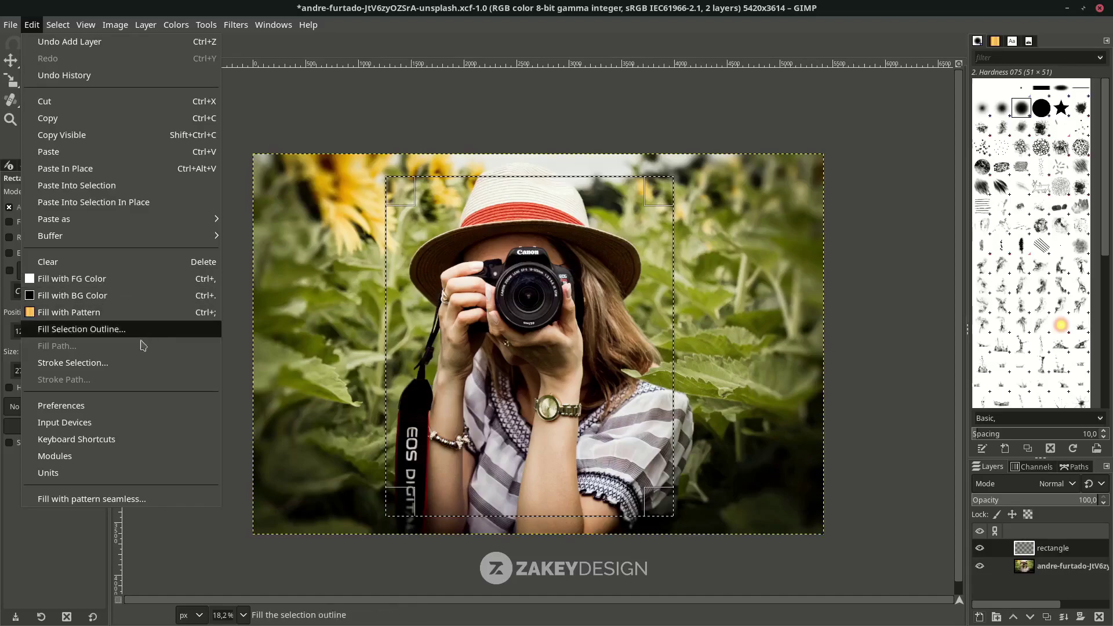
left_click(94, 367)
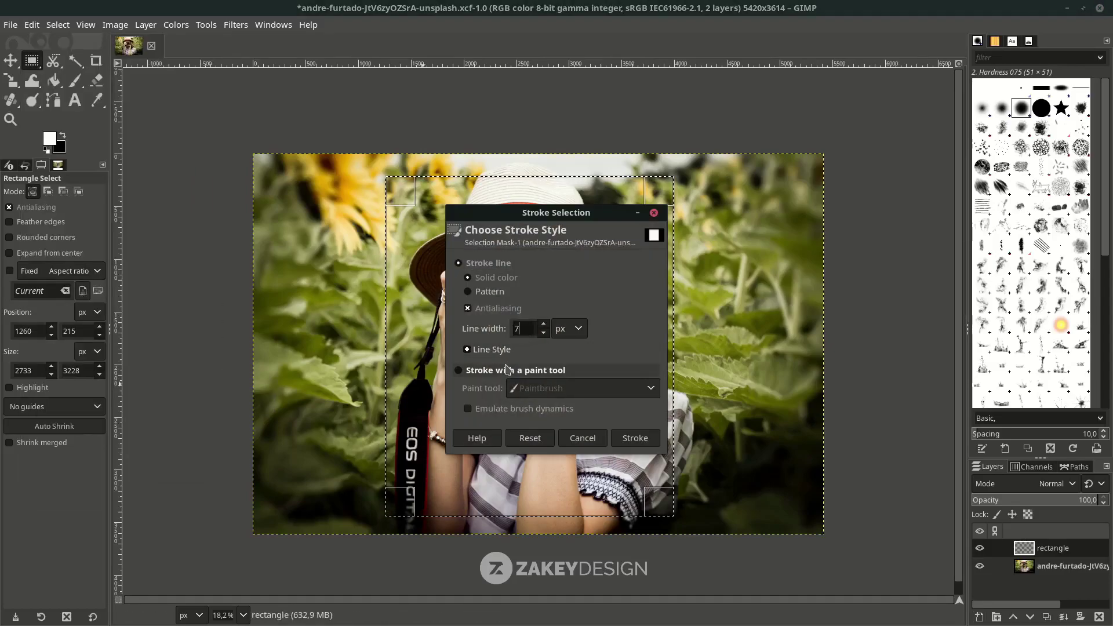
type("0")
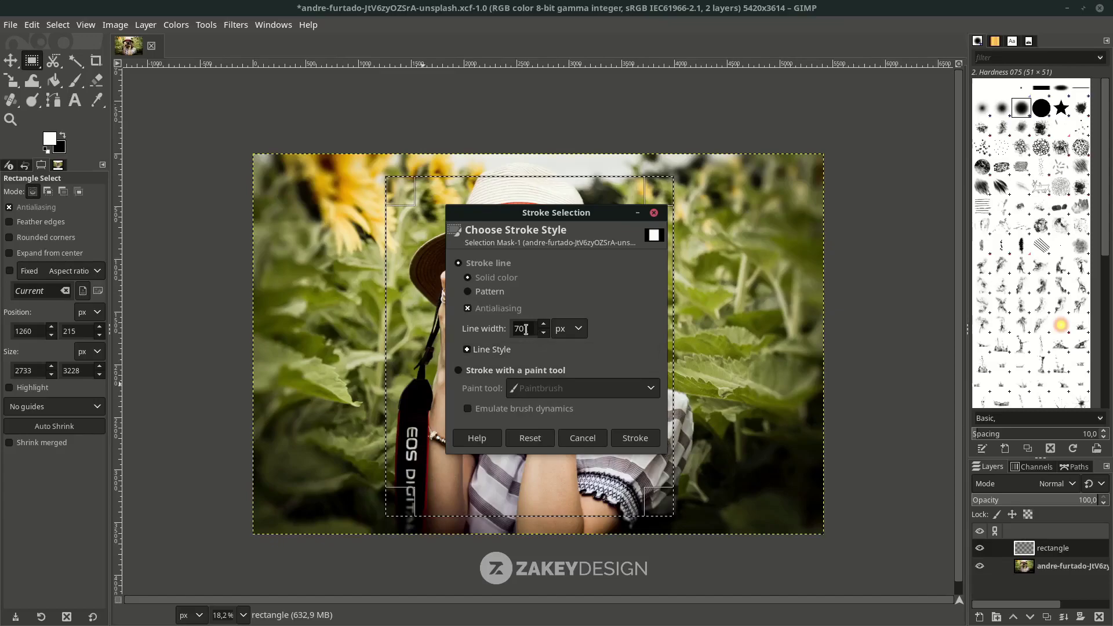
left_click(636, 438)
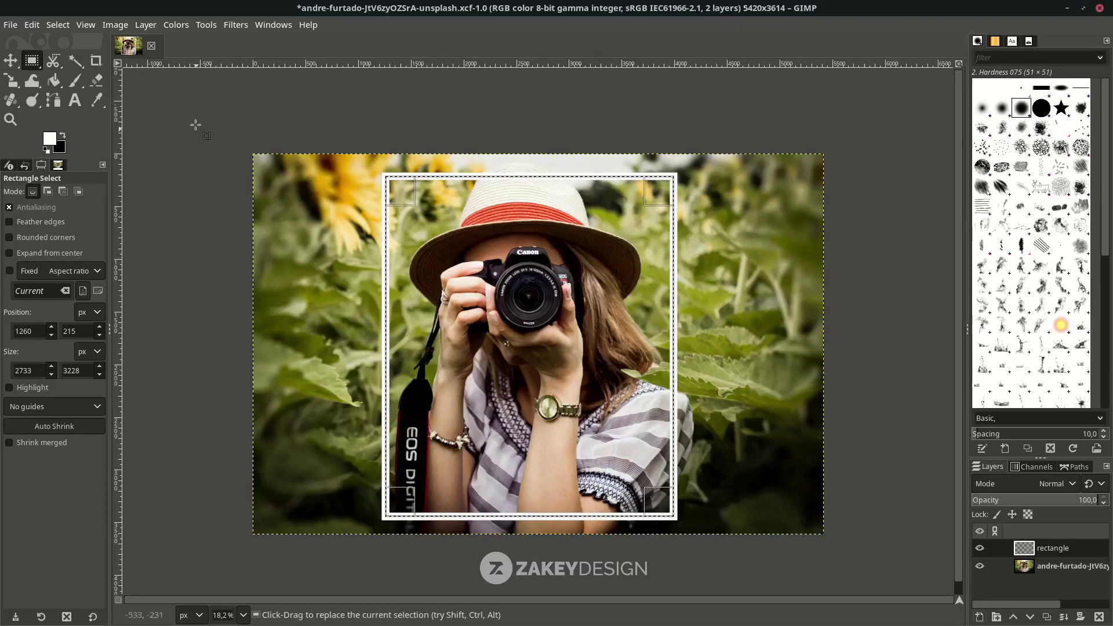
left_click(57, 25)
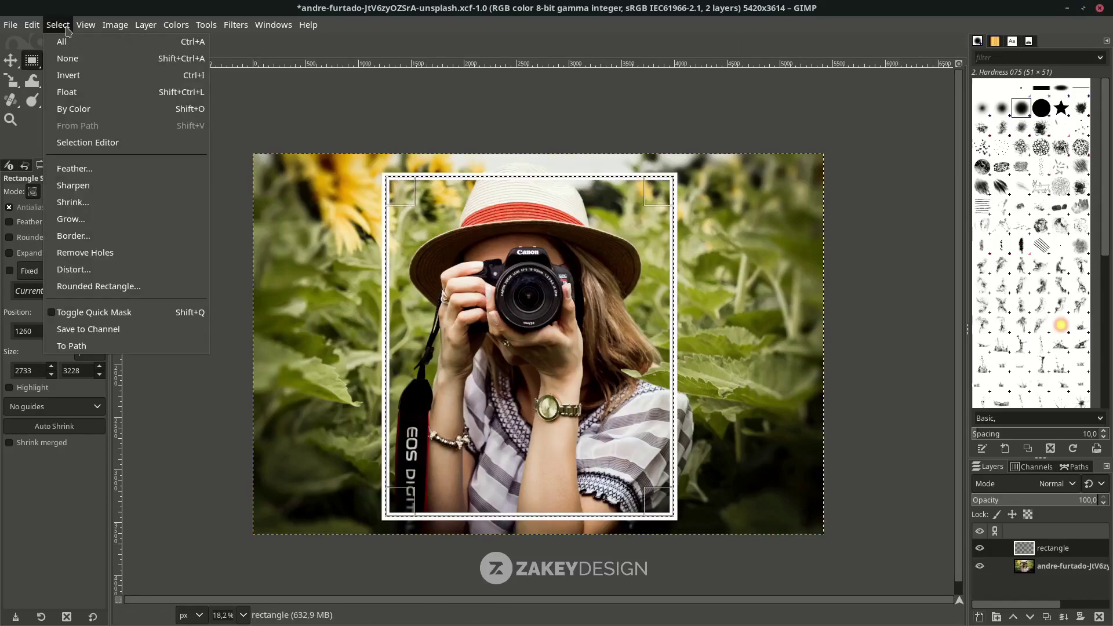
left_click(70, 62)
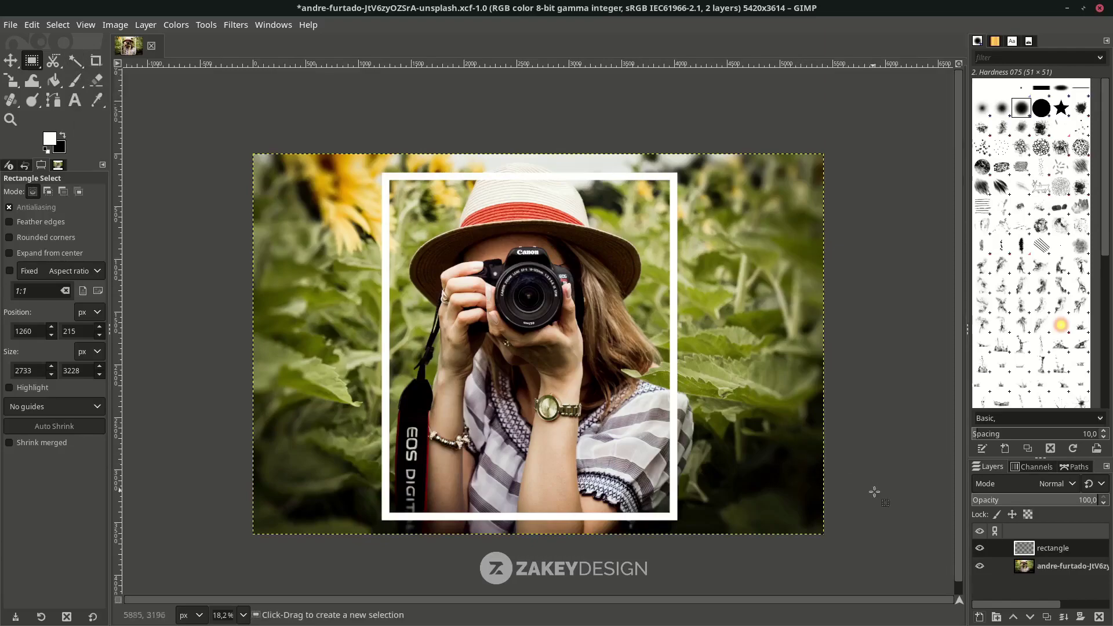
Step: Add a White (full opacity) layer mask to the 'rectangle' layer
right_click(1039, 555)
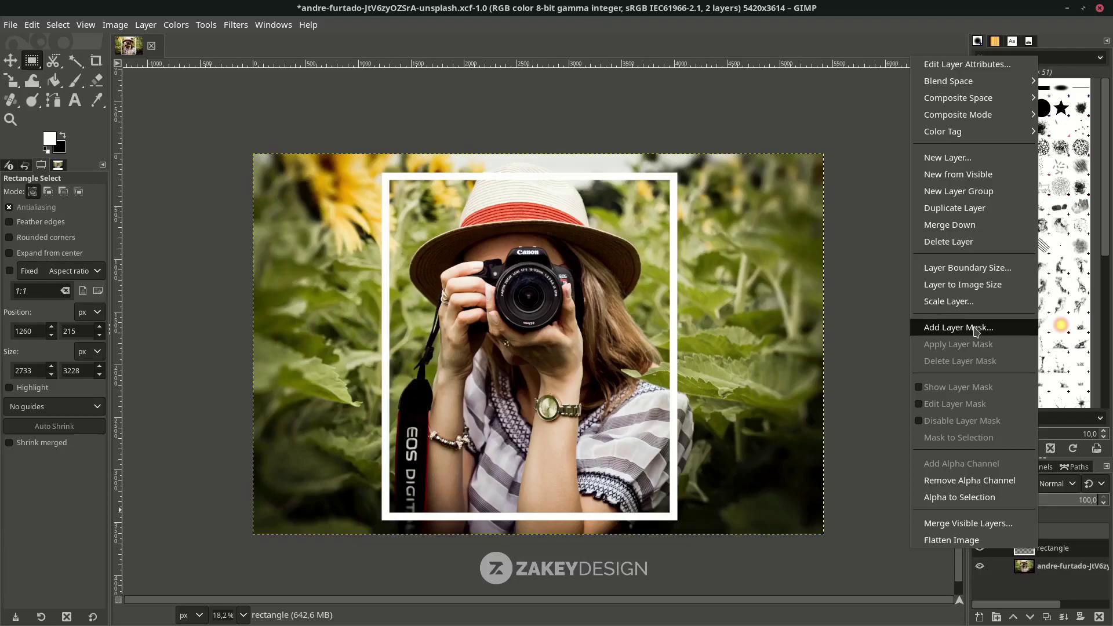
left_click(957, 327)
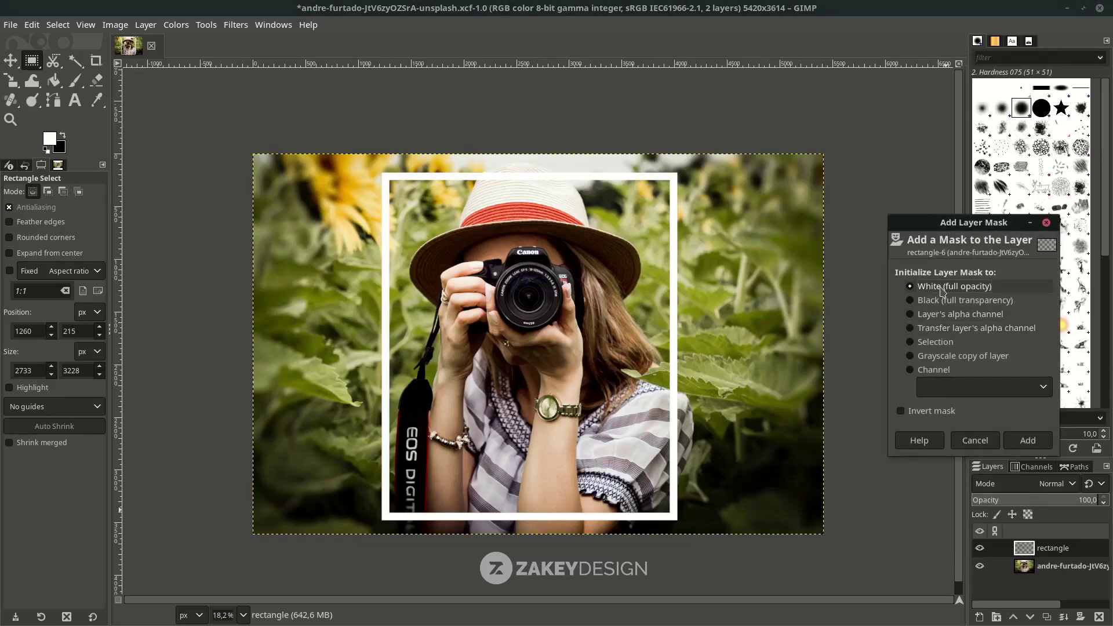
left_click(1029, 441)
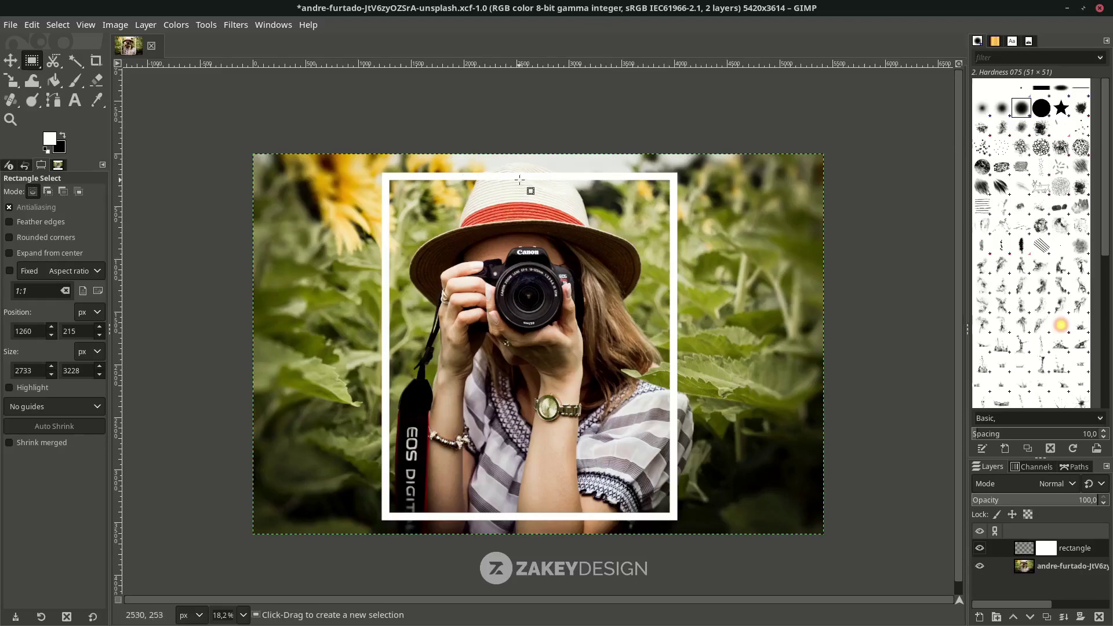
Step: Choose the Paintbrush with size 159 and hardness 50
left_click(75, 85)
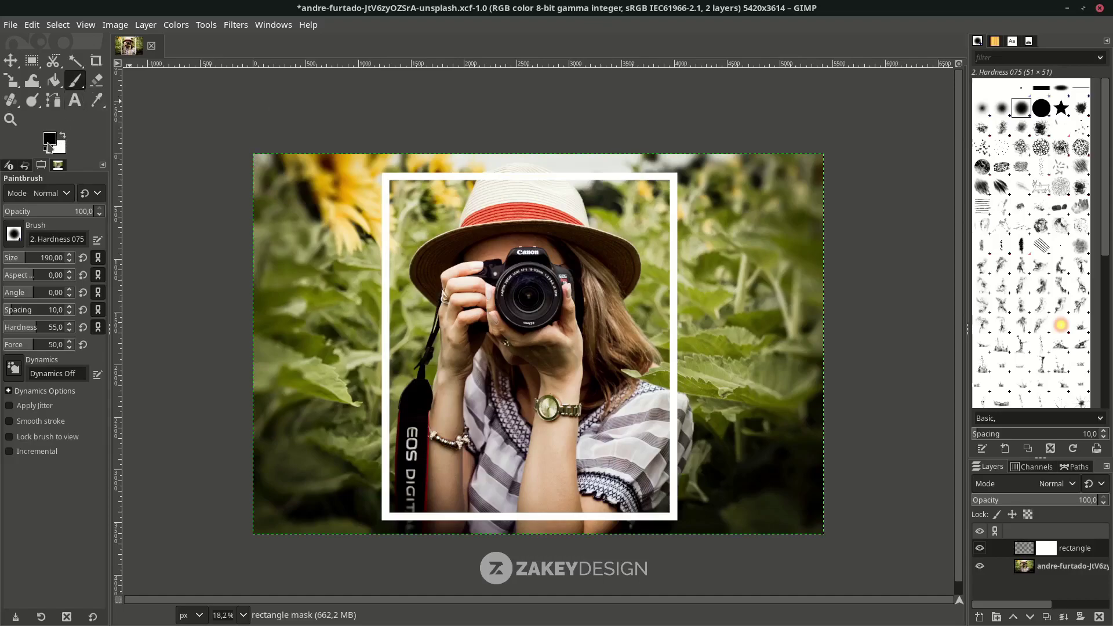
left_click(31, 260)
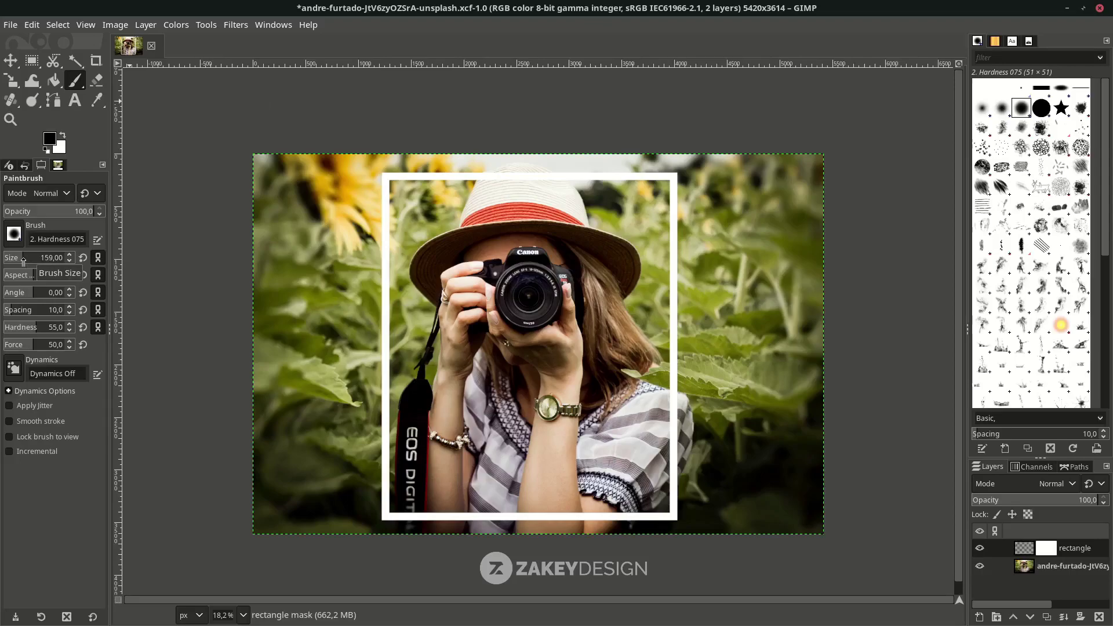
left_click_drag(42, 334, 34, 334)
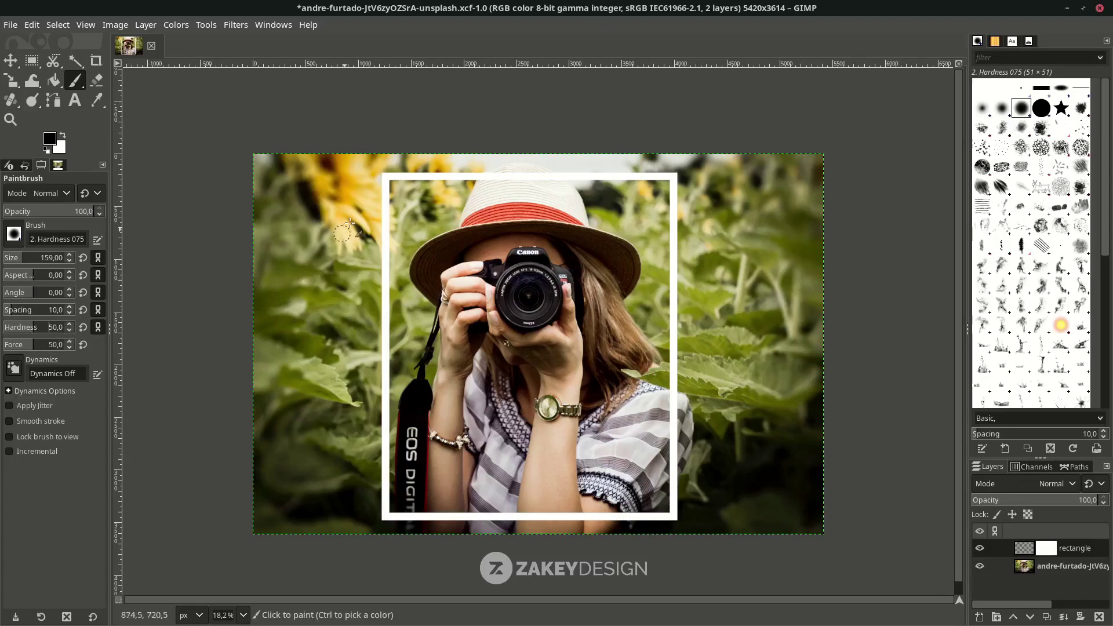
scroll(487, 179, "up", 1)
scroll(478, 175, "up", 2)
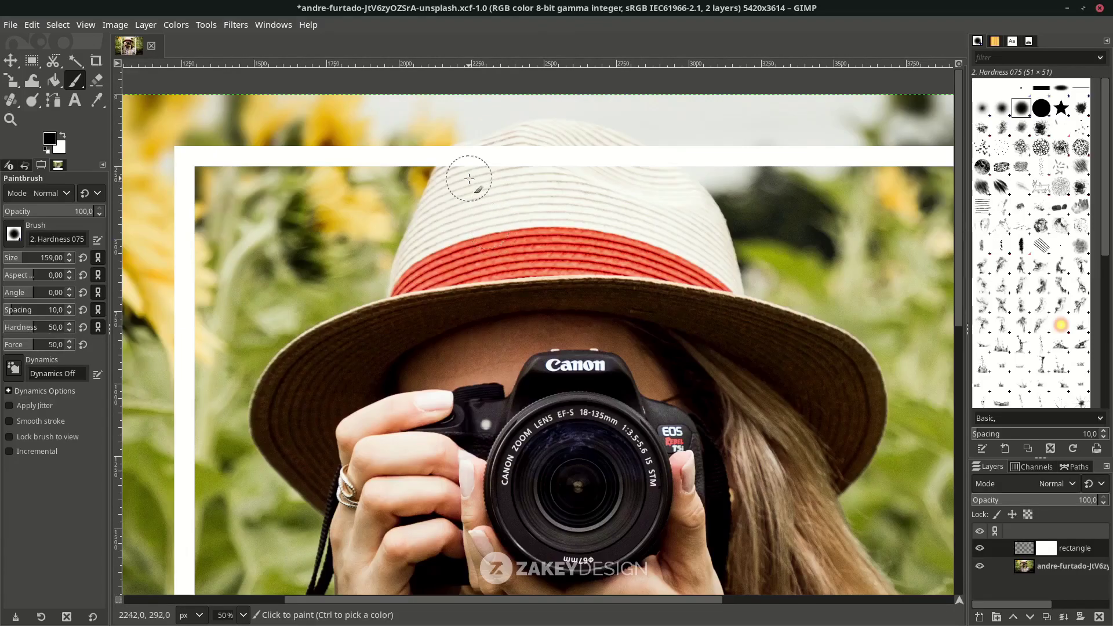
scroll(467, 172, "up", 1)
scroll(479, 174, "down", 1)
scroll(426, 195, "up", 1)
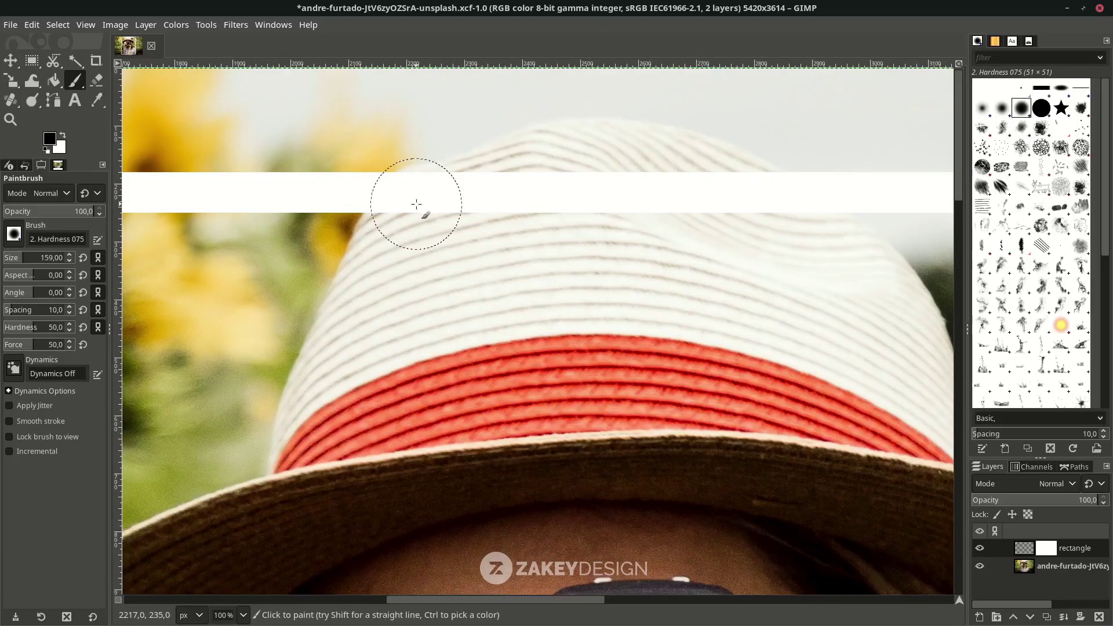
Step: Paint black on the mask over the frame line crossing the hat, then swap to white
mouse_move(421, 217)
left_mouse_down()
mouse_move(449, 193)
mouse_move(412, 201)
mouse_move(556, 186)
mouse_move(776, 191)
mouse_move(821, 211)
left_mouse_up()
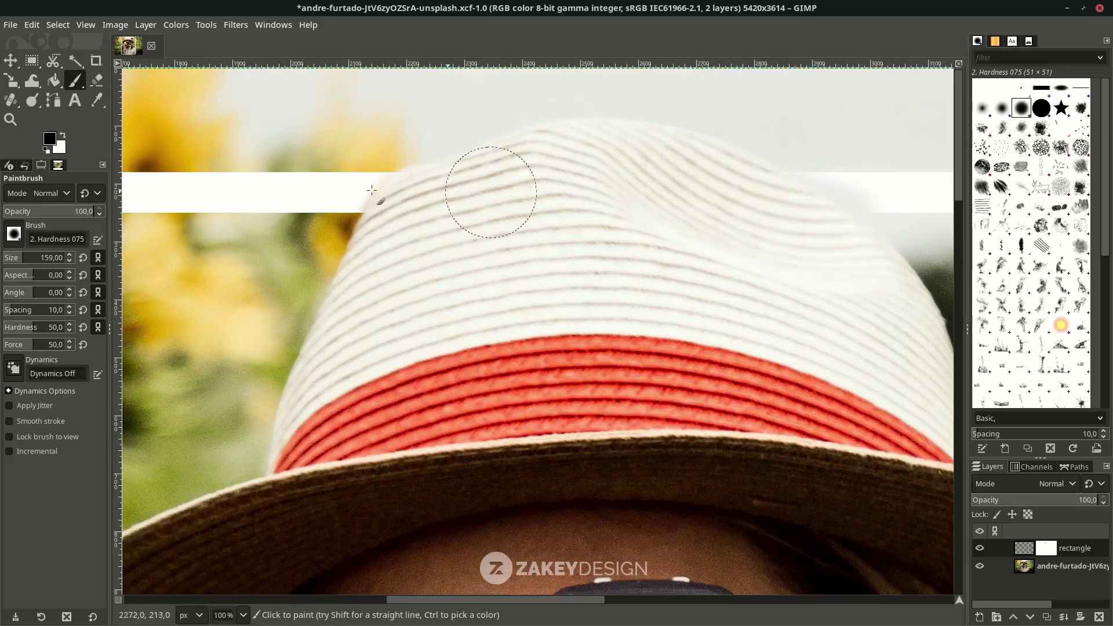
left_click(62, 137)
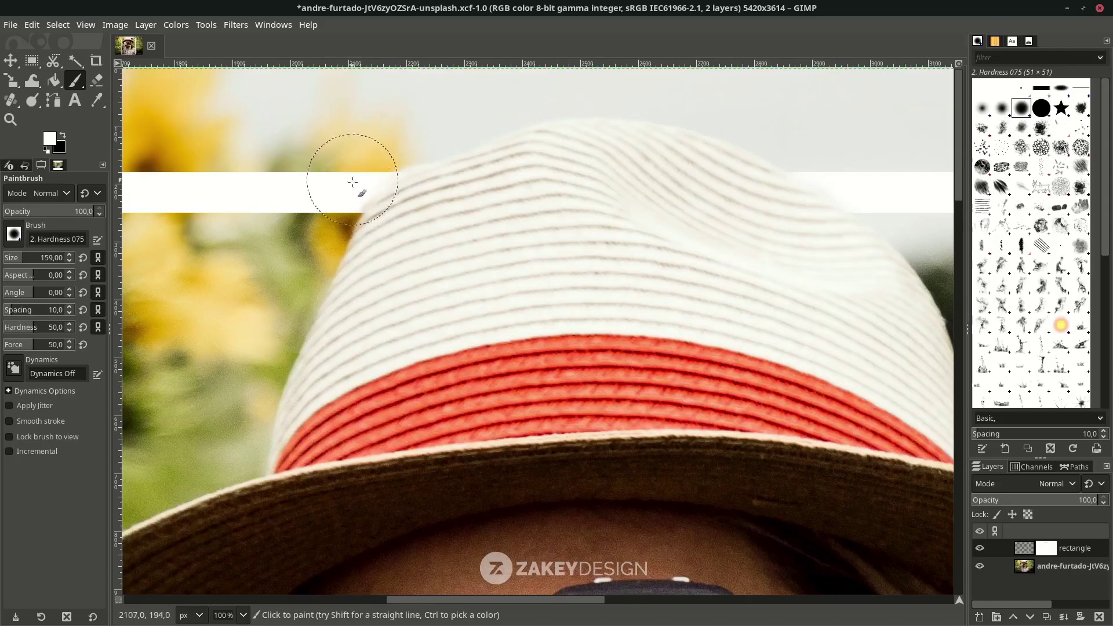
scroll(808, 161, "down", 3)
scroll(609, 349, "down", 5)
scroll(566, 434, "up", 3)
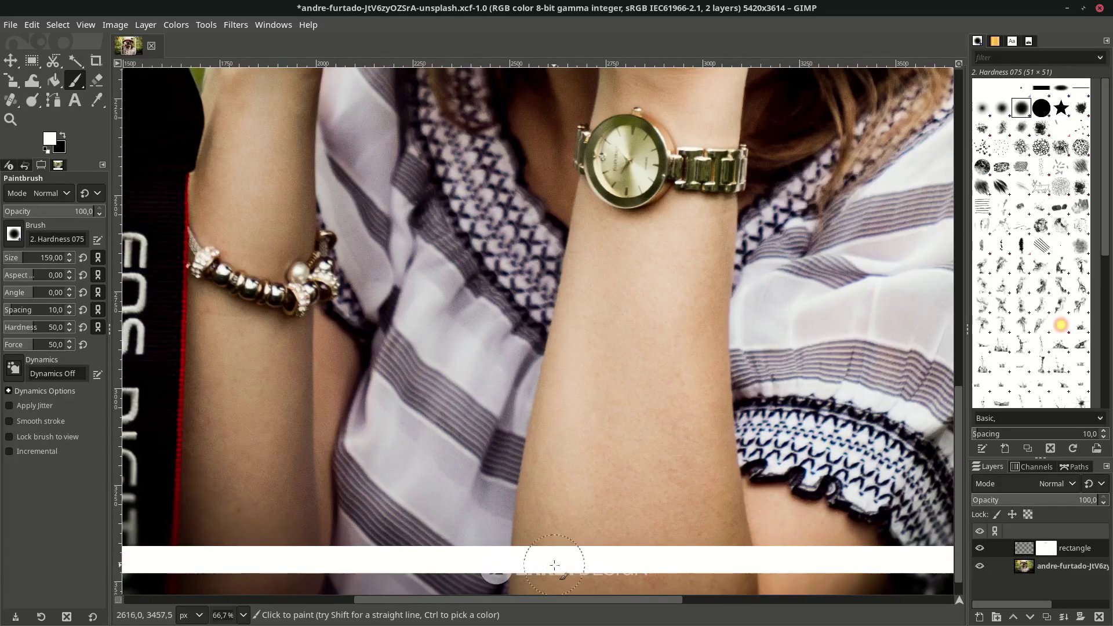
scroll(528, 532, "down", 1)
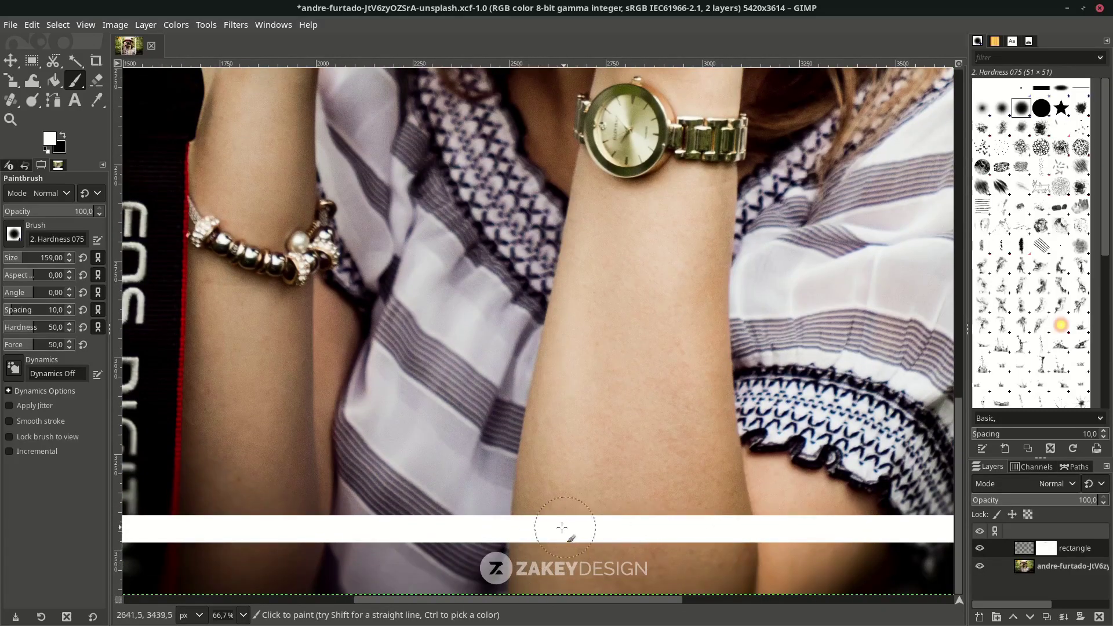
Step: Mask the bottom frame line where the forearm crosses it, using a smaller brush along the arm
left_click(64, 139)
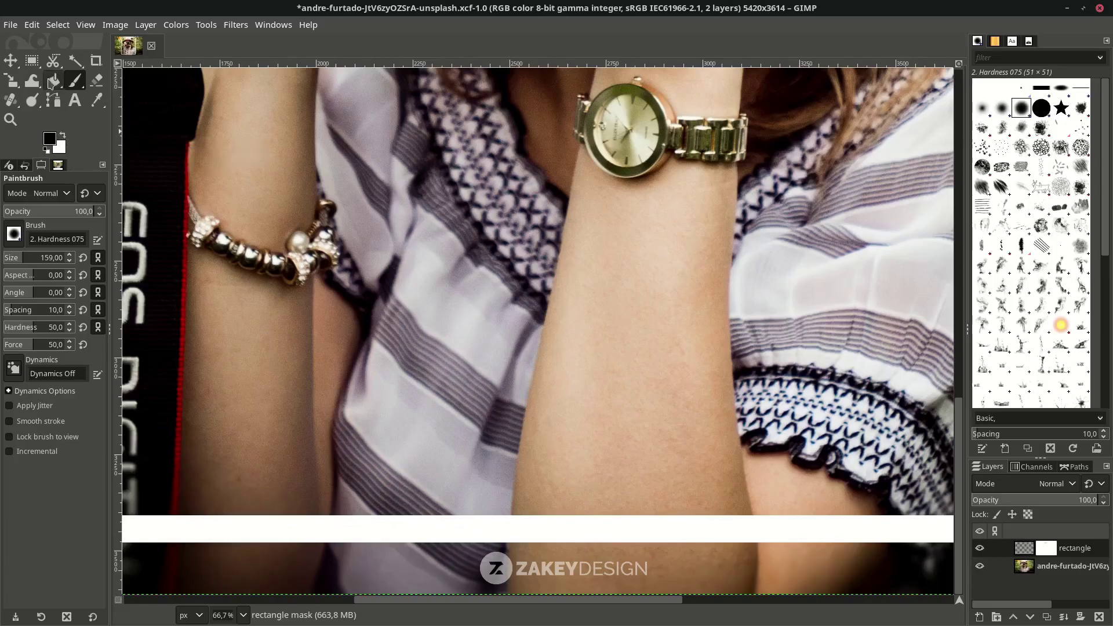
left_click(533, 532)
mouse_move(534, 531)
left_mouse_down()
mouse_move(727, 525)
mouse_move(528, 549)
left_mouse_up()
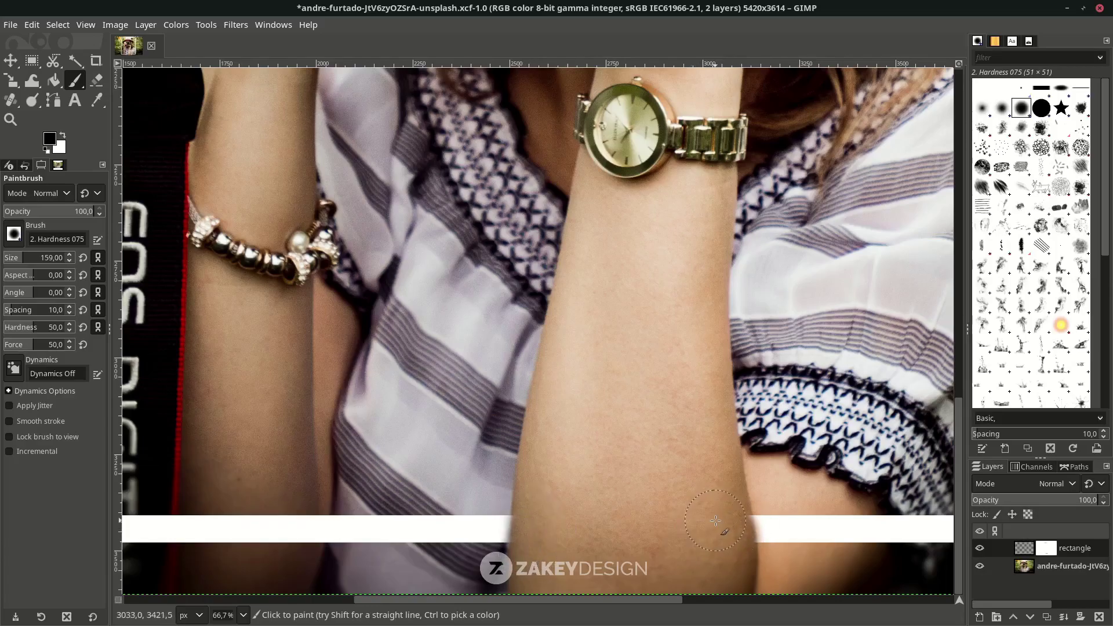
scroll(714, 520, "up", 4, "ctrl")
key("x")
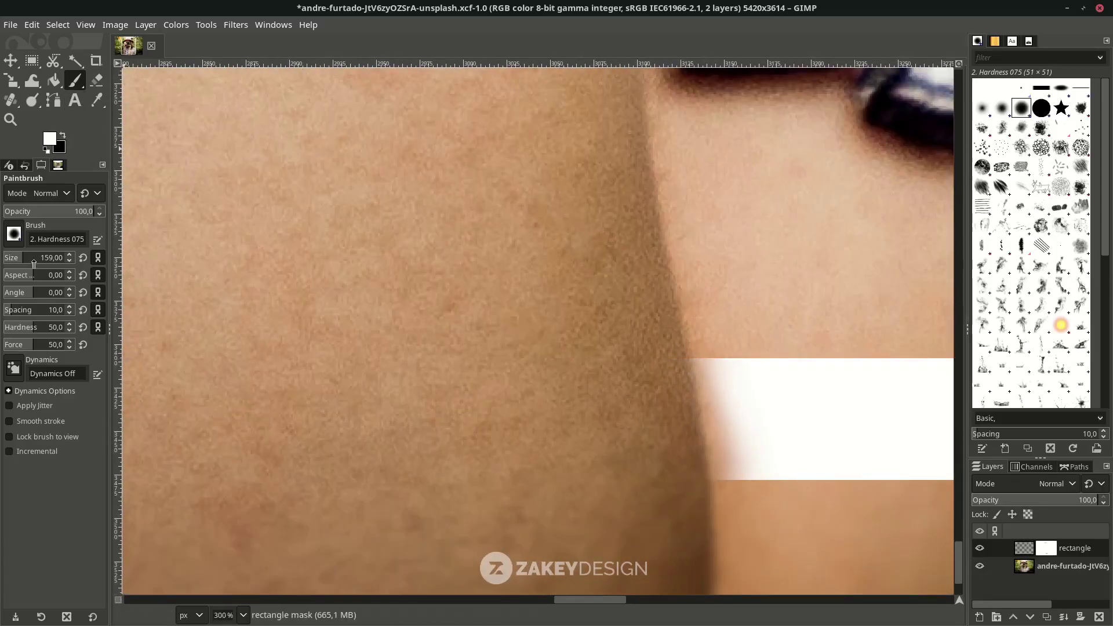
left_click_drag(33, 264, 26, 264)
left_click_drag(745, 384, 738, 391)
key("x")
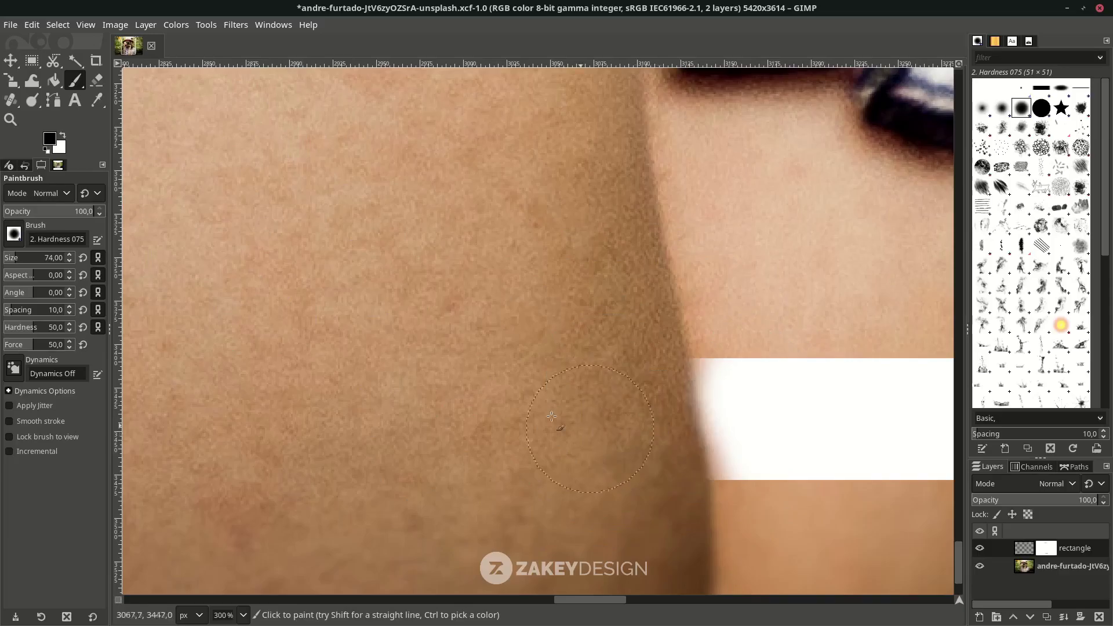
scroll(552, 416, "down", 3, "ctrl")
key("x")
scroll(522, 305, "up", 3, "ctrl")
scroll(484, 214, "up", 2, "ctrl")
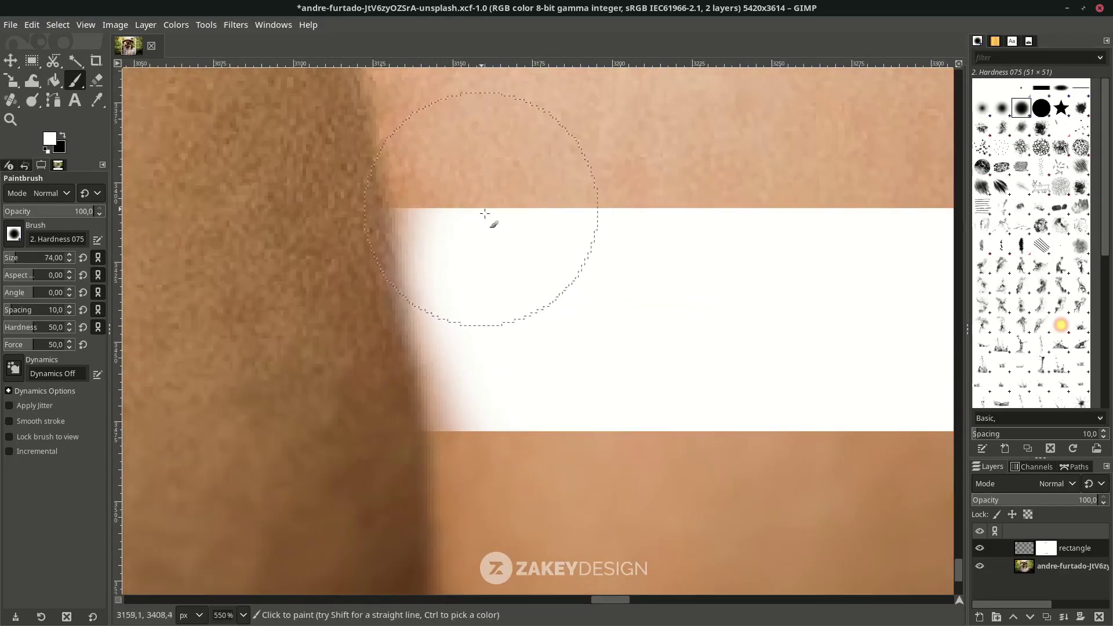
scroll(485, 213, "down", 2, "ctrl")
scroll(522, 377, "down", 2, "ctrl")
scroll(183, 485, "up", 1, "ctrl")
key("t")
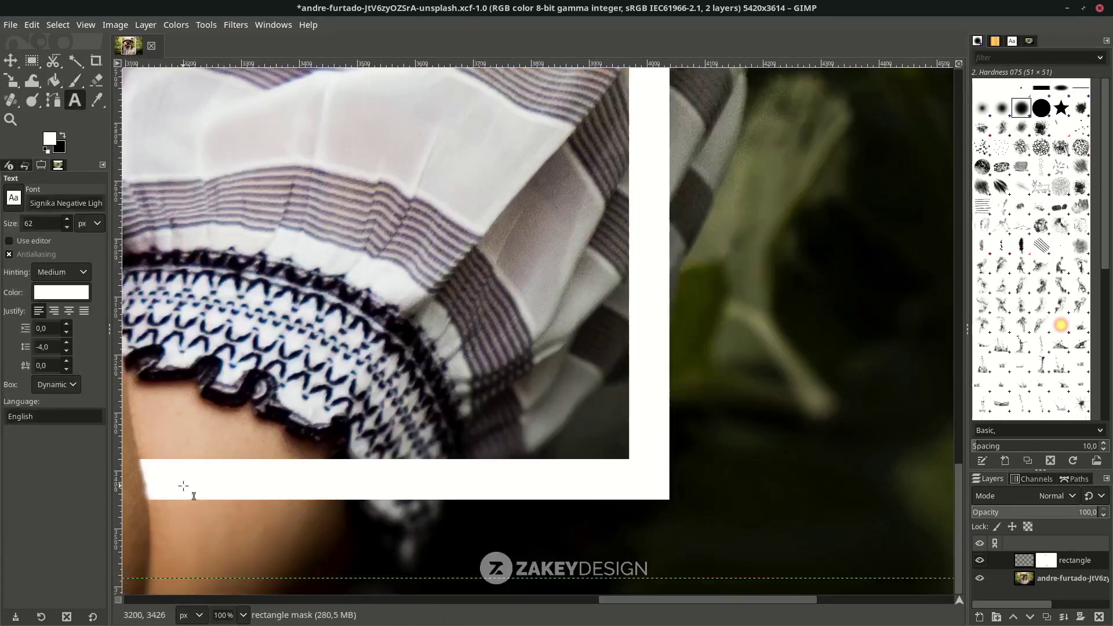
scroll(183, 486, "up", 1, "ctrl")
scroll(496, 489, "down", 4, "ctrl")
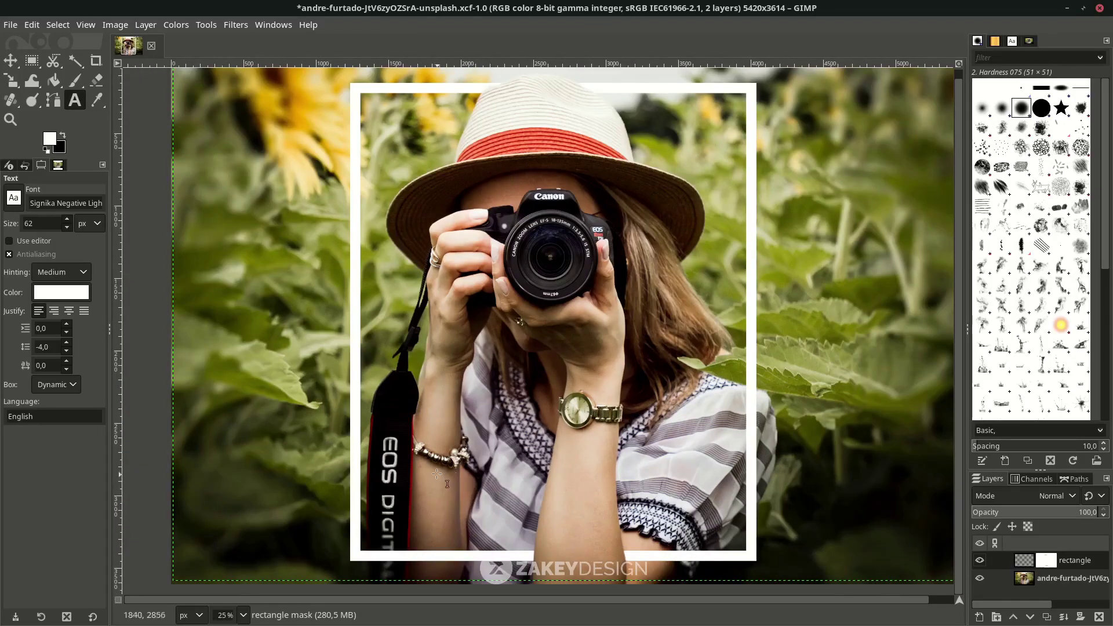
Step: Type the two-line caption 'Capturing Moments, Creating Memories.' in white Aganè Bold at 180 px
left_click(456, 465)
type("Captu")
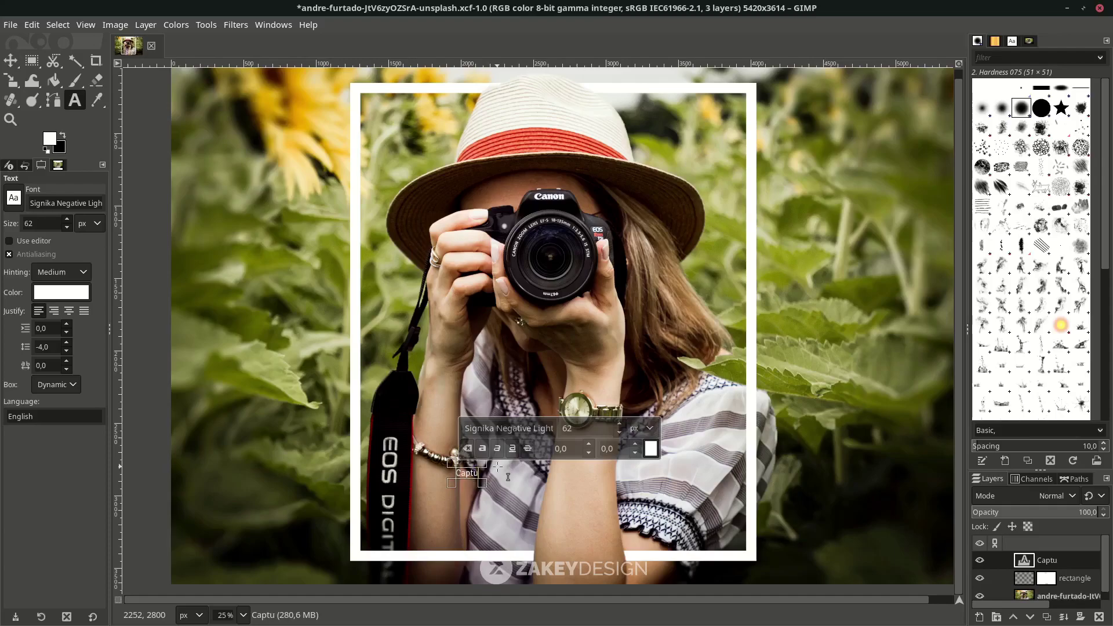
type("ring Moments.")
key("Return")
type("Creating Memories")
scroll(507, 474, "up", 1, "ctrl")
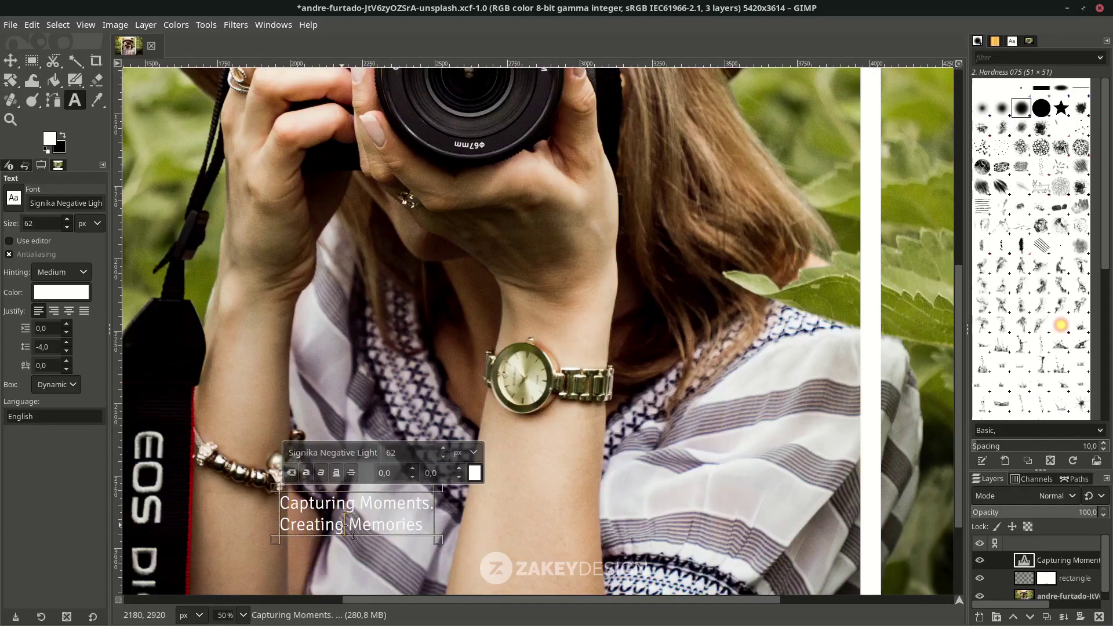
key("ctrl+a")
left_click(341, 454)
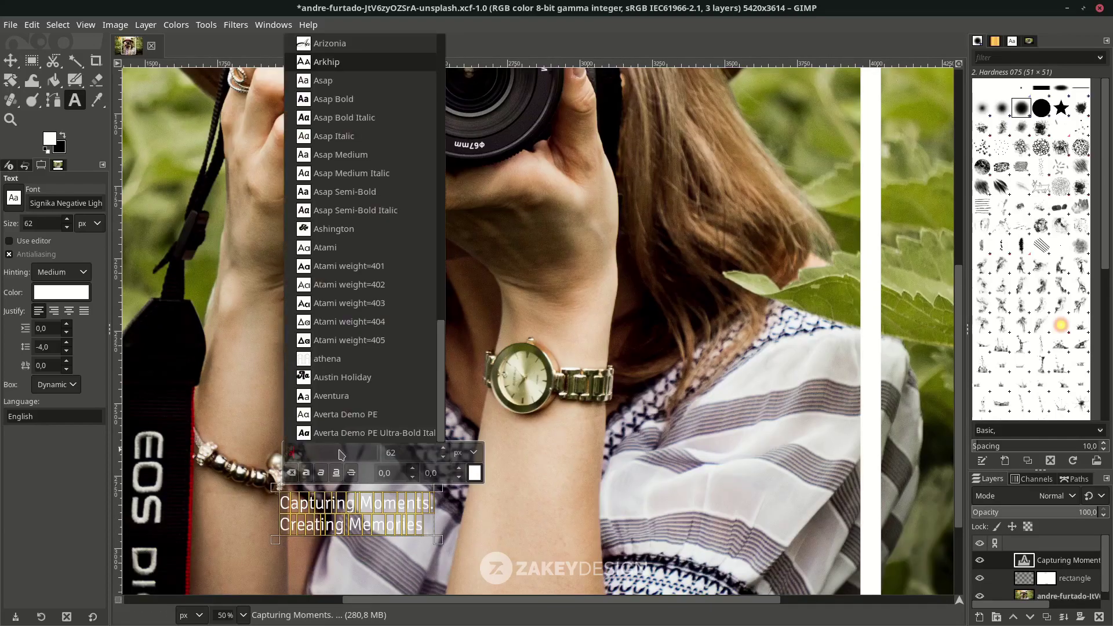
type("ag")
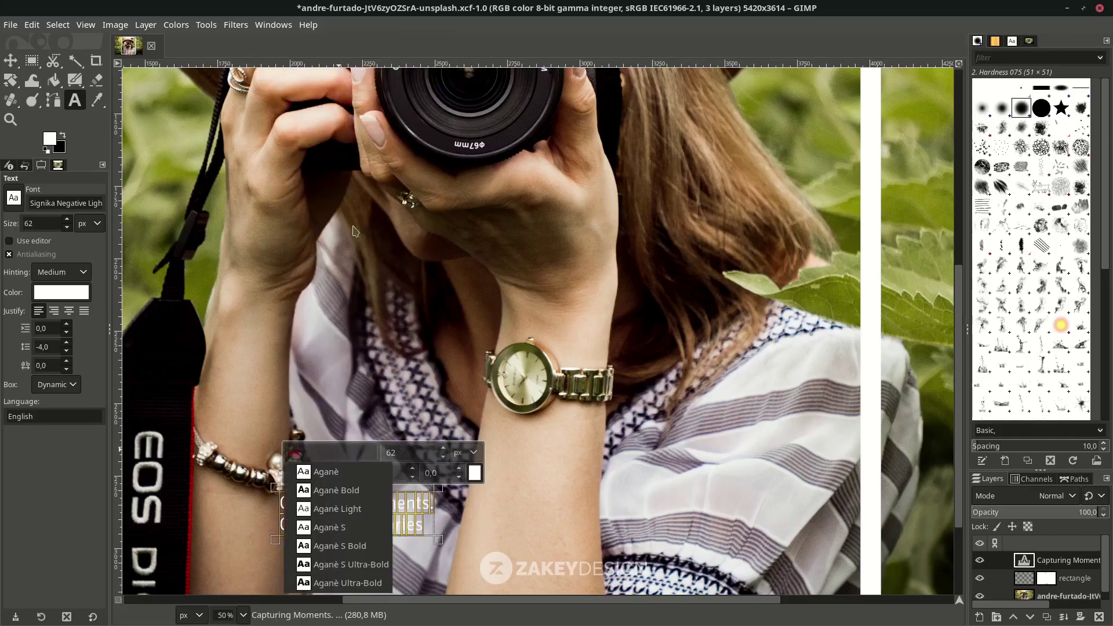
left_click(338, 489)
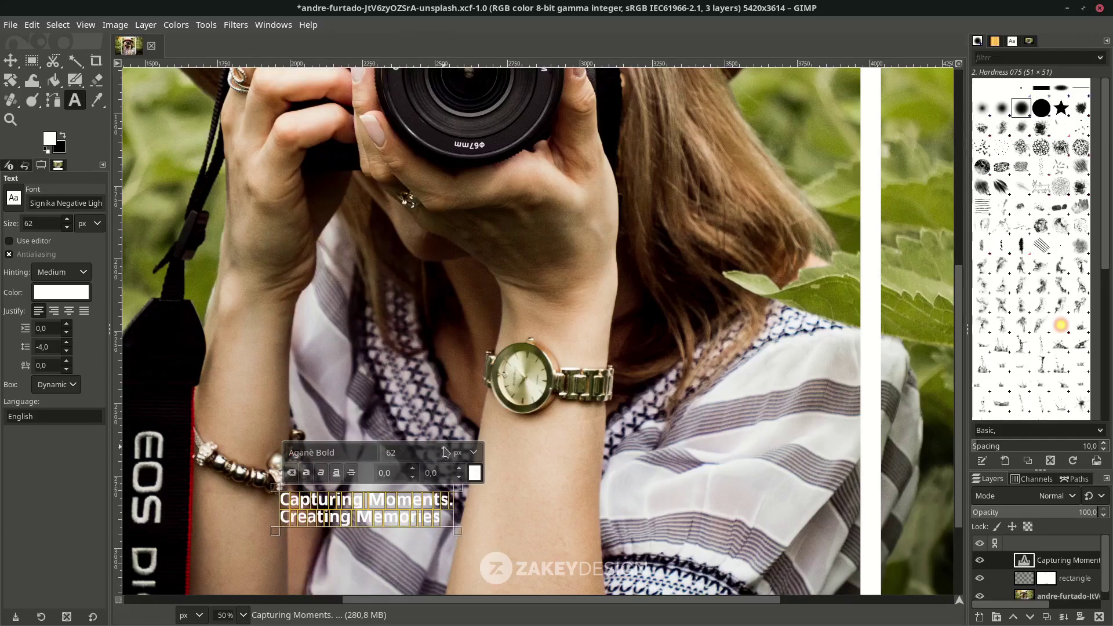
scroll(445, 452, "up", 5)
scroll(444, 452, "up", 5)
scroll(444, 452, "up", 10)
scroll(445, 452, "up", 10)
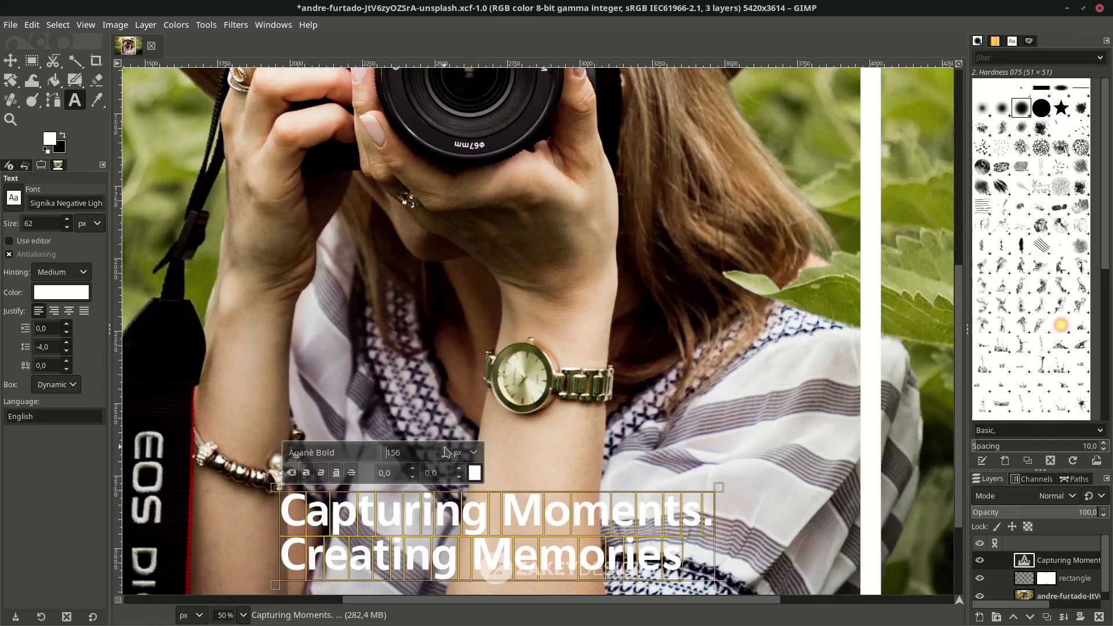
scroll(444, 452, "up", 5)
scroll(445, 452, "up", 3)
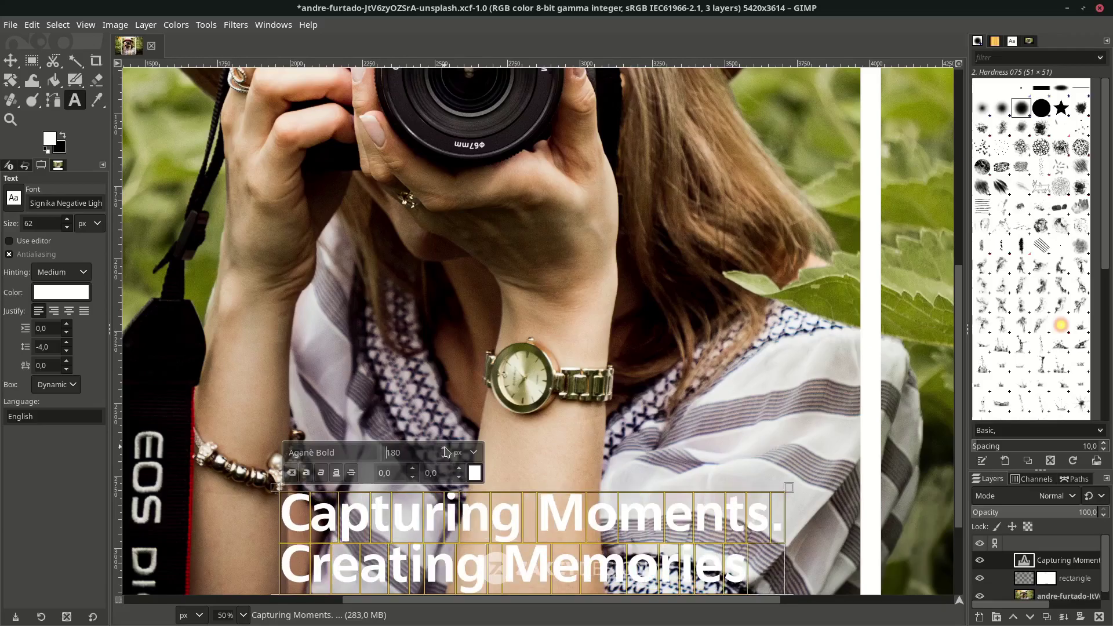
left_click(787, 521)
type(",")
key("Down")
type(".")
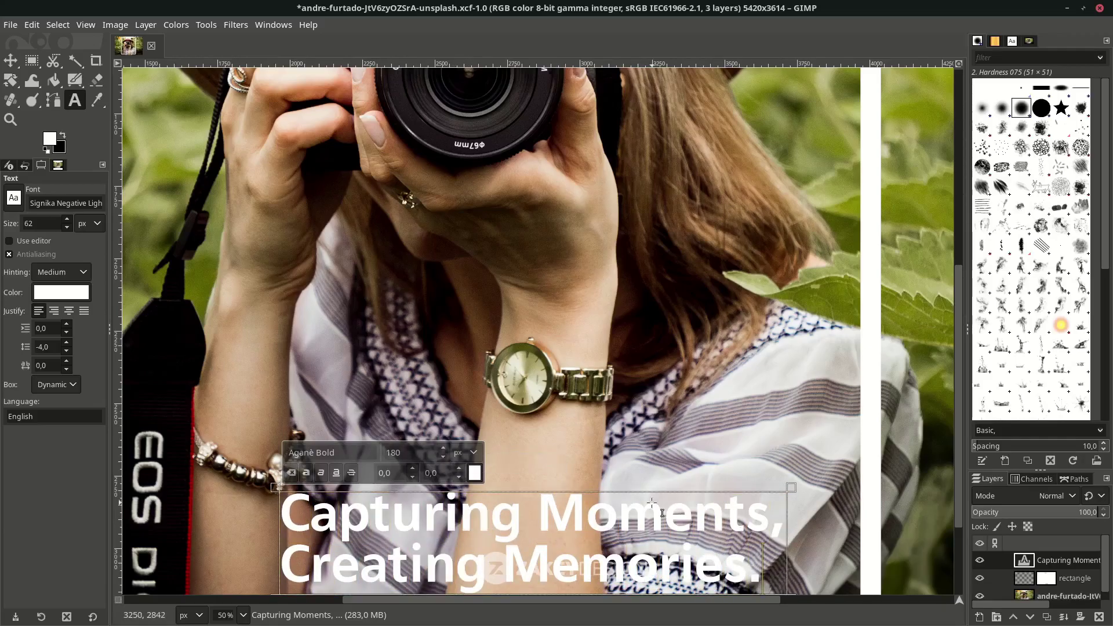
scroll(651, 503, "down", 4)
scroll(651, 502, "up", 2)
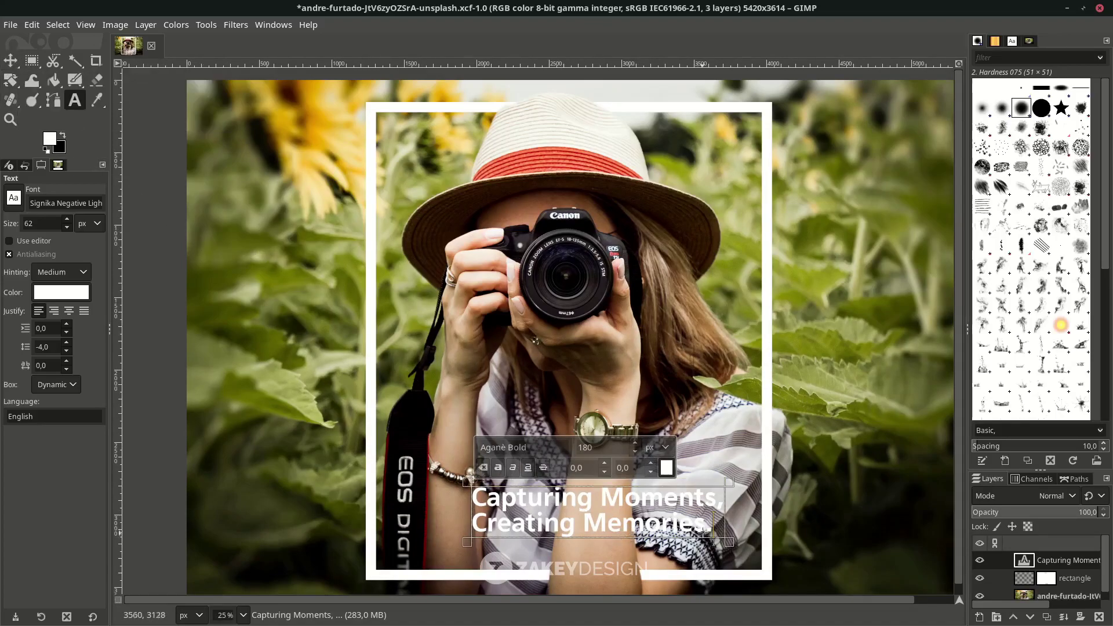
Step: Select all the caption text to widen its line spacing
left_click_drag(708, 523, 420, 502)
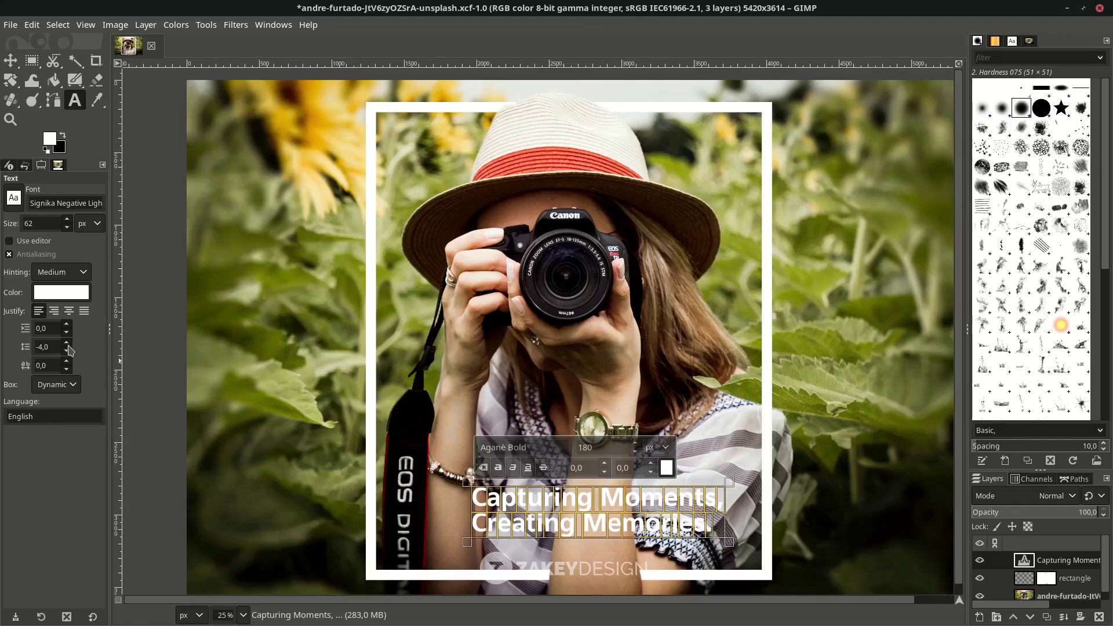
scroll(69, 349, "up", 10)
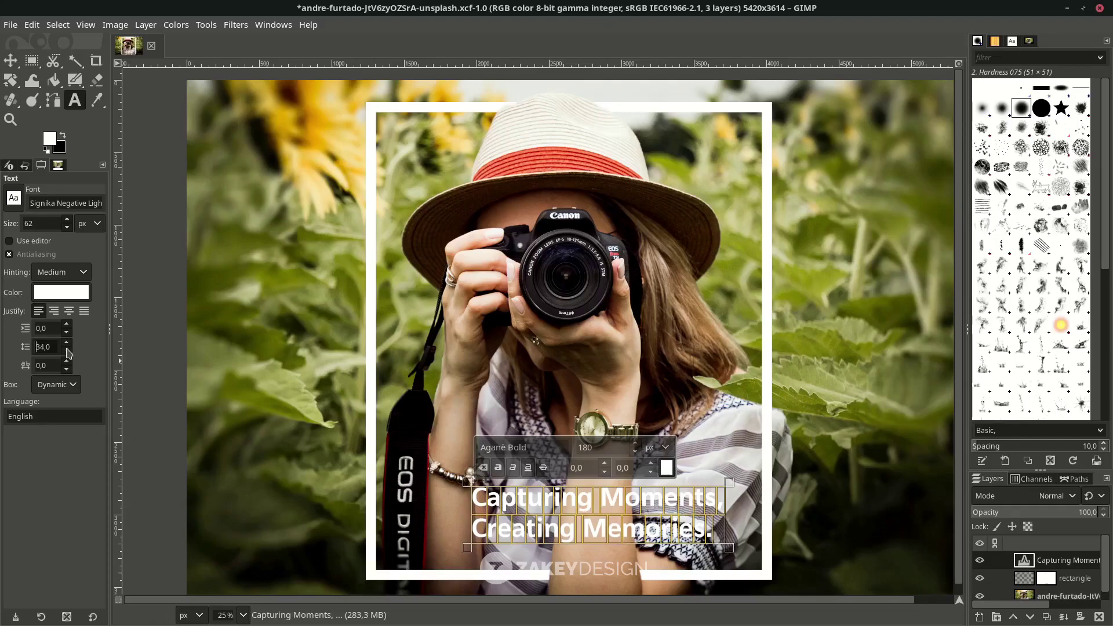
scroll(69, 352, "down", 7)
scroll(69, 352, "down", 6)
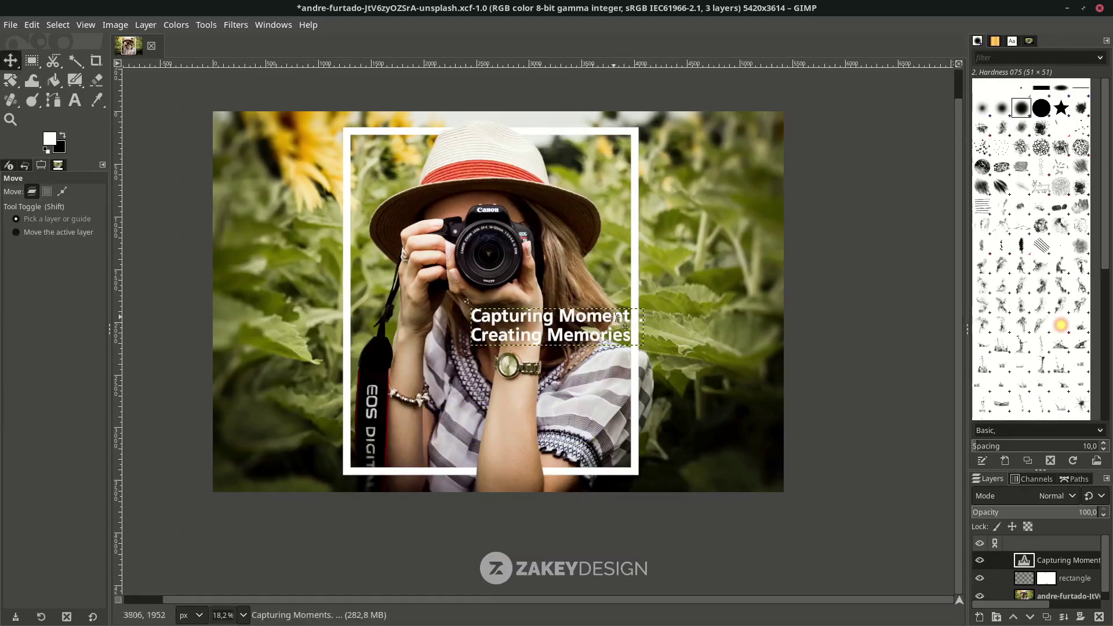
Step: Move only the text layer, dragging the caption beside the camera across the frame's right edge
left_click(10, 60)
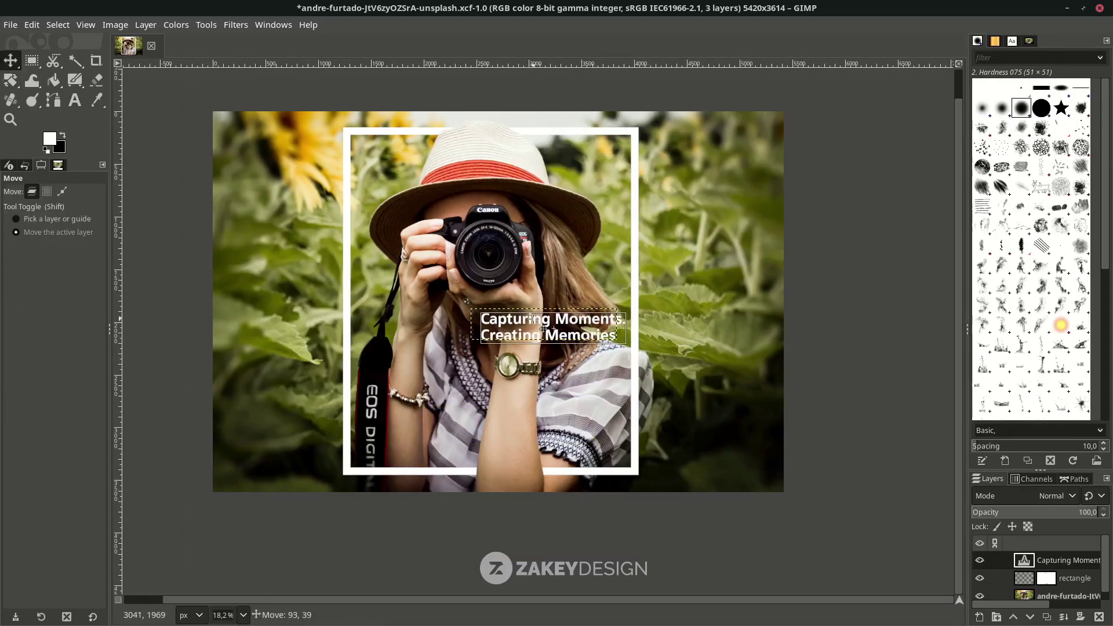
left_click(557, 458)
scroll(555, 461, "down", 1)
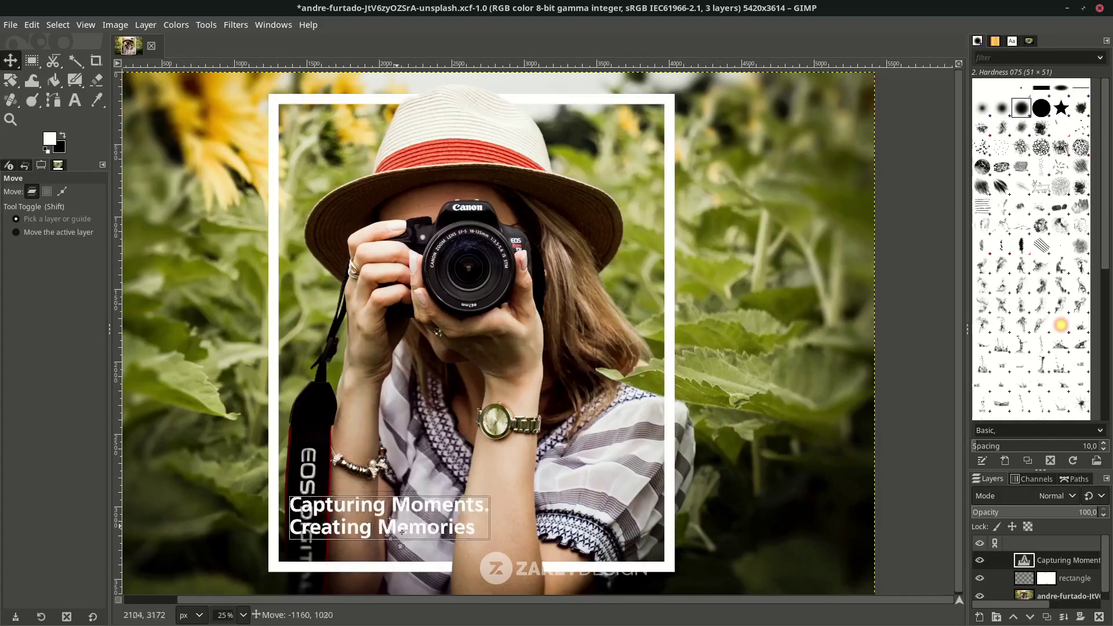
left_click_drag(348, 518, 341, 534)
scroll(434, 481, "down", 1)
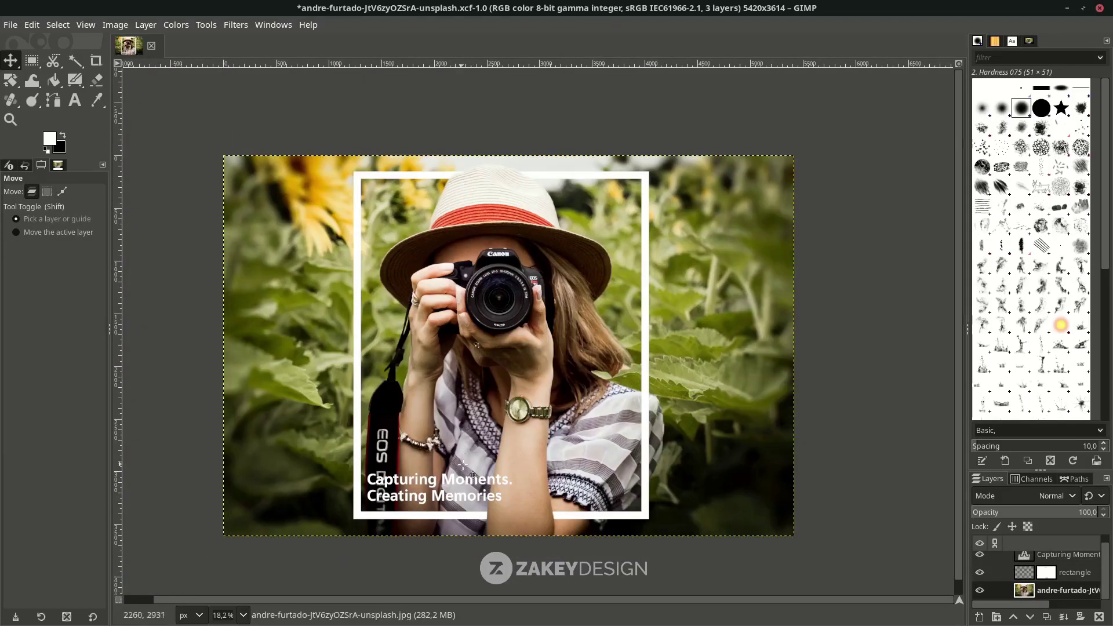
mouse_move(435, 482)
left_mouse_down()
mouse_move(623, 309)
mouse_move(671, 307)
mouse_move(632, 323)
left_mouse_up()
scroll(626, 322, "up", 1)
scroll(617, 326, "down", 1)
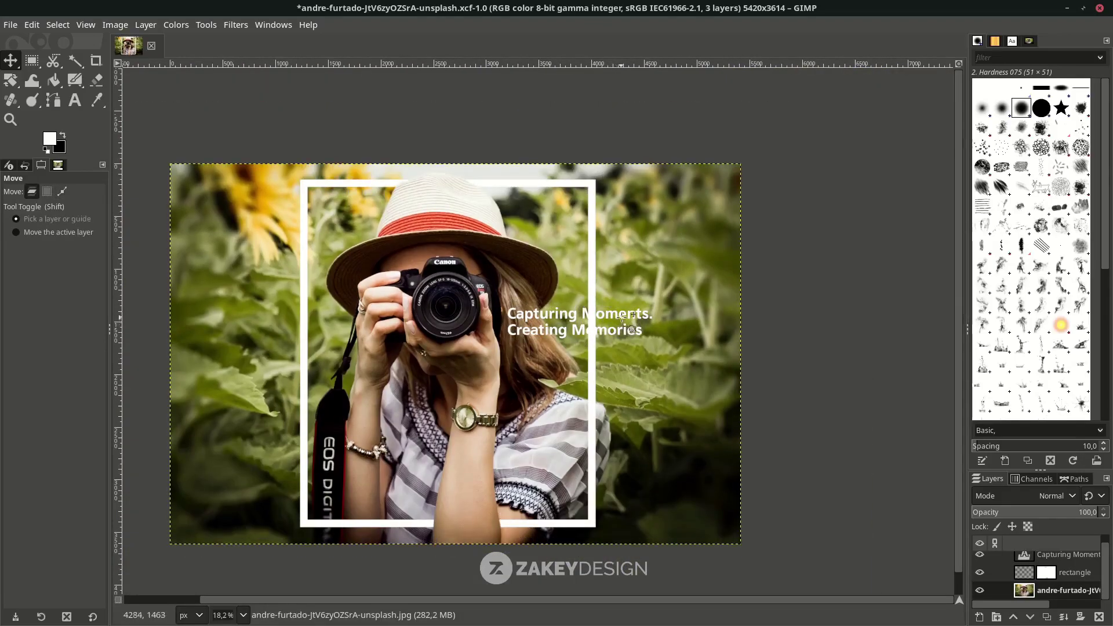
key("t")
left_click(651, 339)
scroll(650, 344, "up", 2)
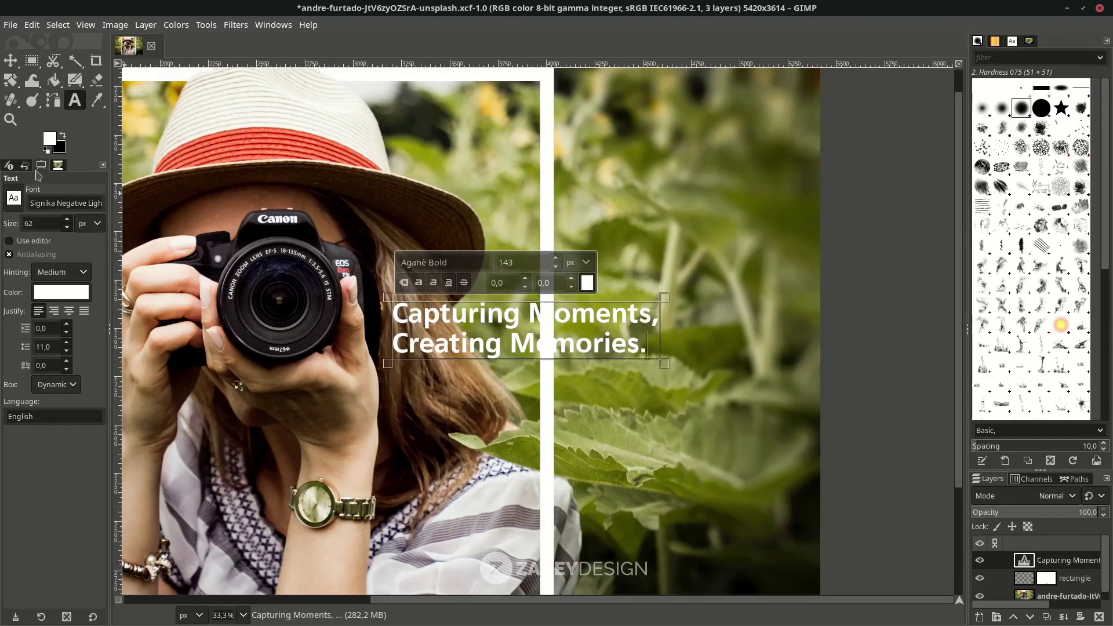
key("Escape")
key("m")
scroll(560, 310, "up", 2)
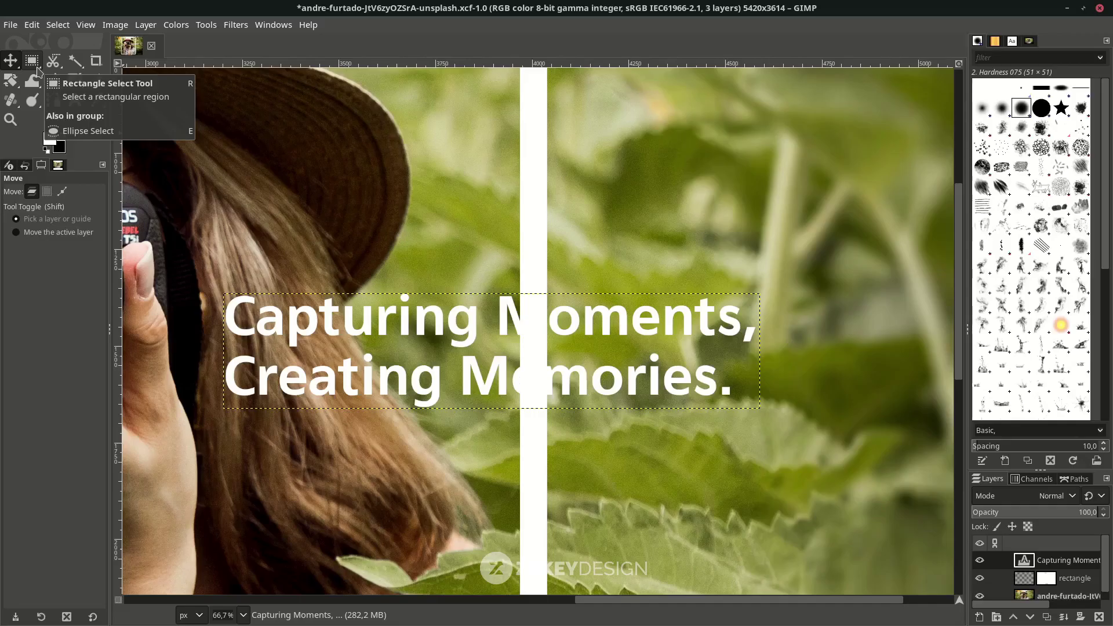
Step: Select the section of the frame's right line where the caption crosses it
left_click(35, 64)
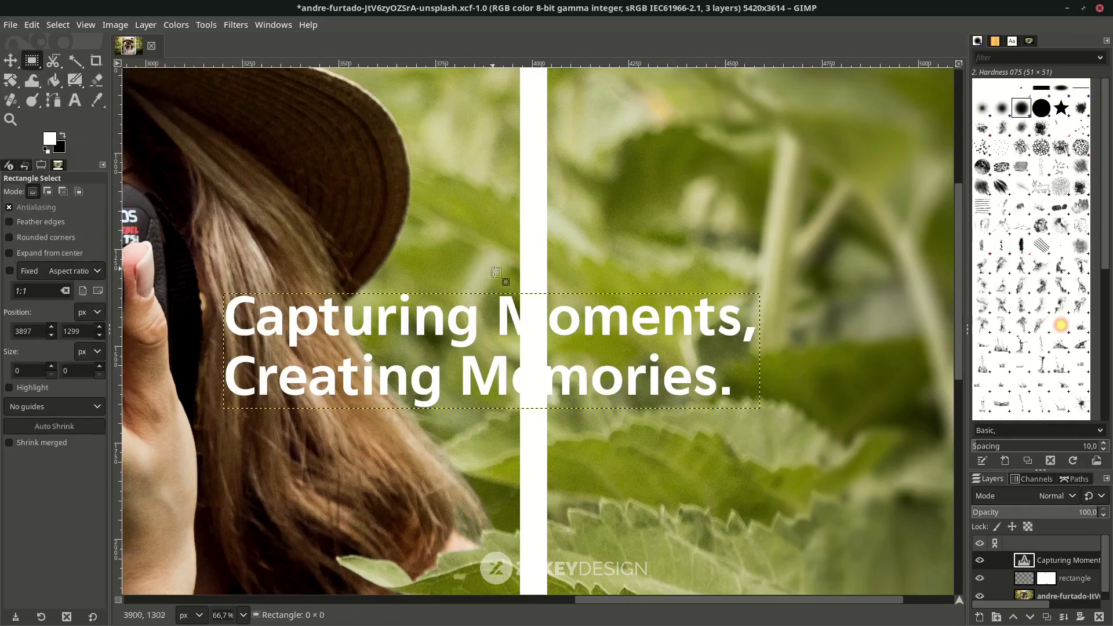
left_click_drag(493, 269, 577, 432)
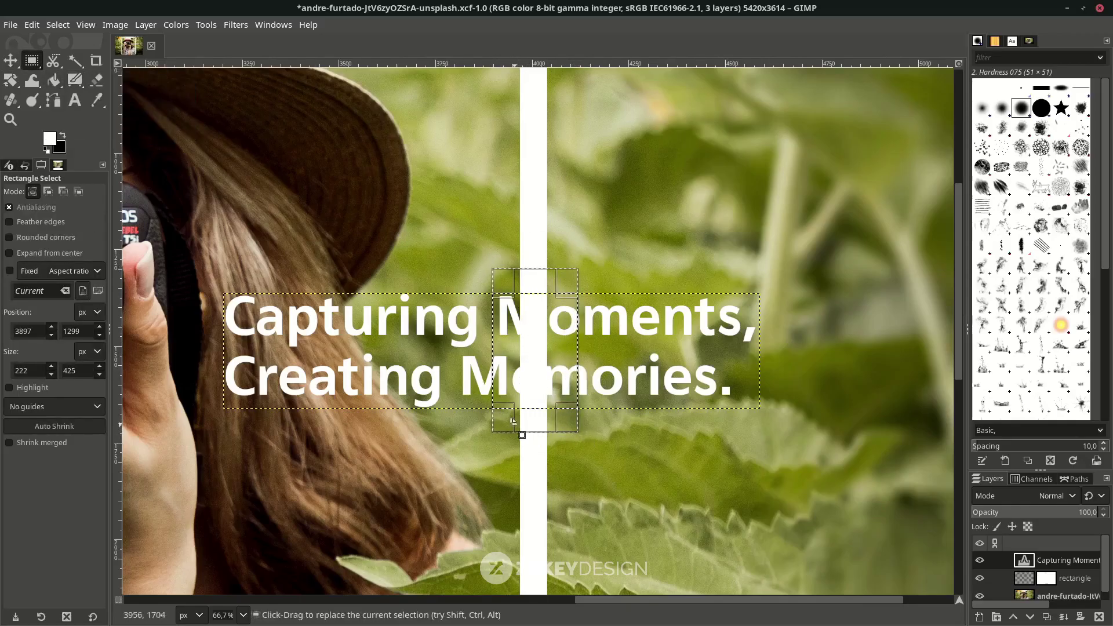
left_click_drag(512, 420, 550, 421)
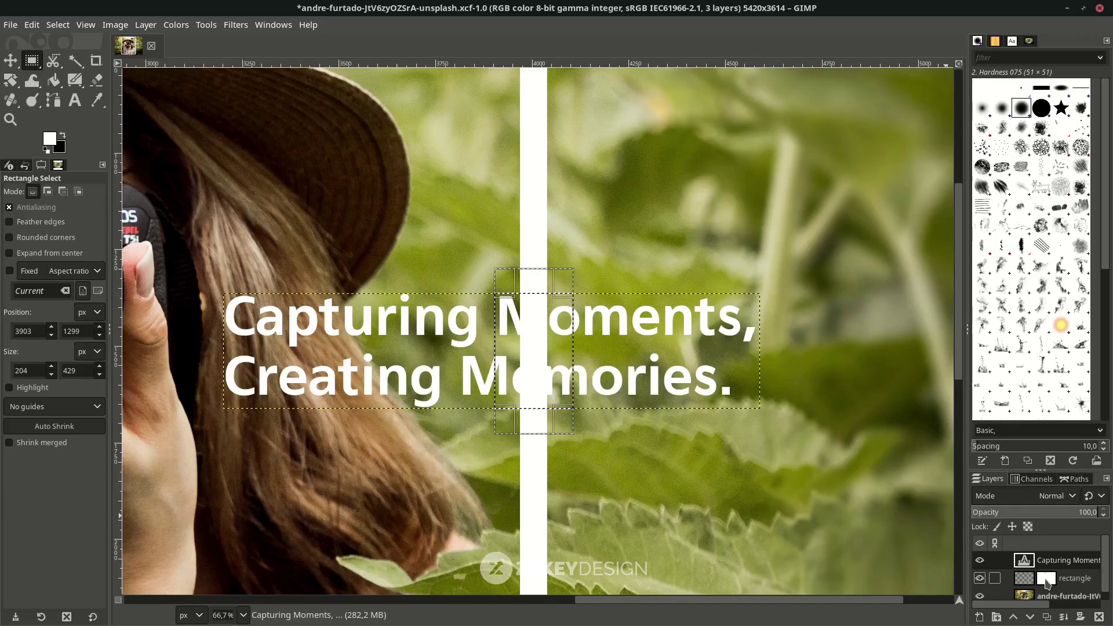
Step: Invert the selection on the rectangle layer's mask, then save the image
left_click(1046, 580)
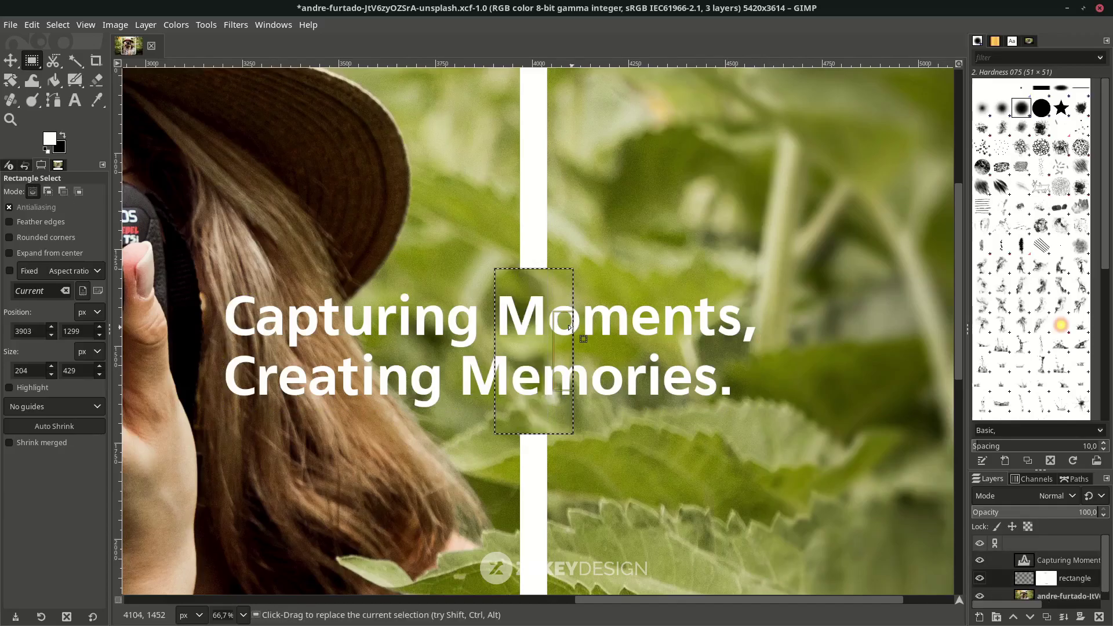
left_click(56, 25)
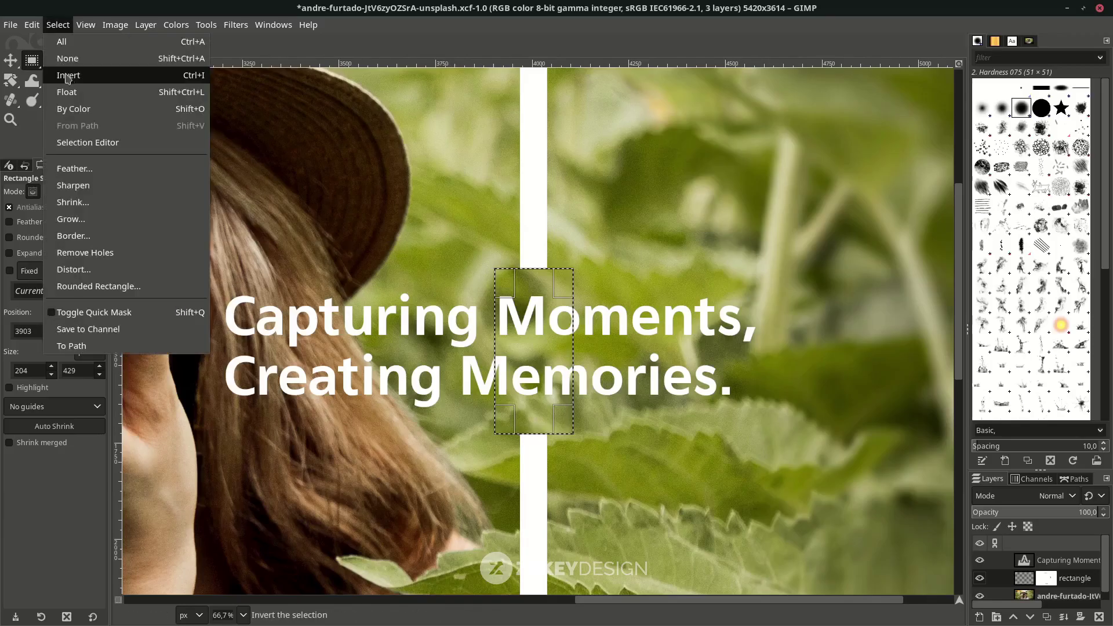
left_click(79, 61)
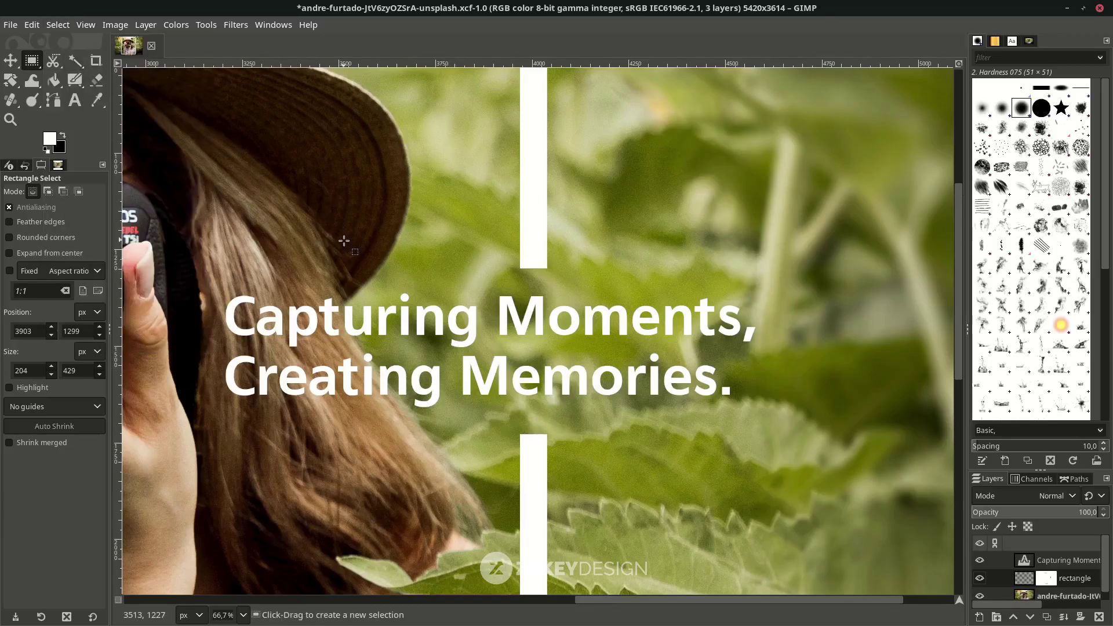
scroll(353, 270, "down", 3)
scroll(363, 277, "down", 2)
key("ctrl+s")
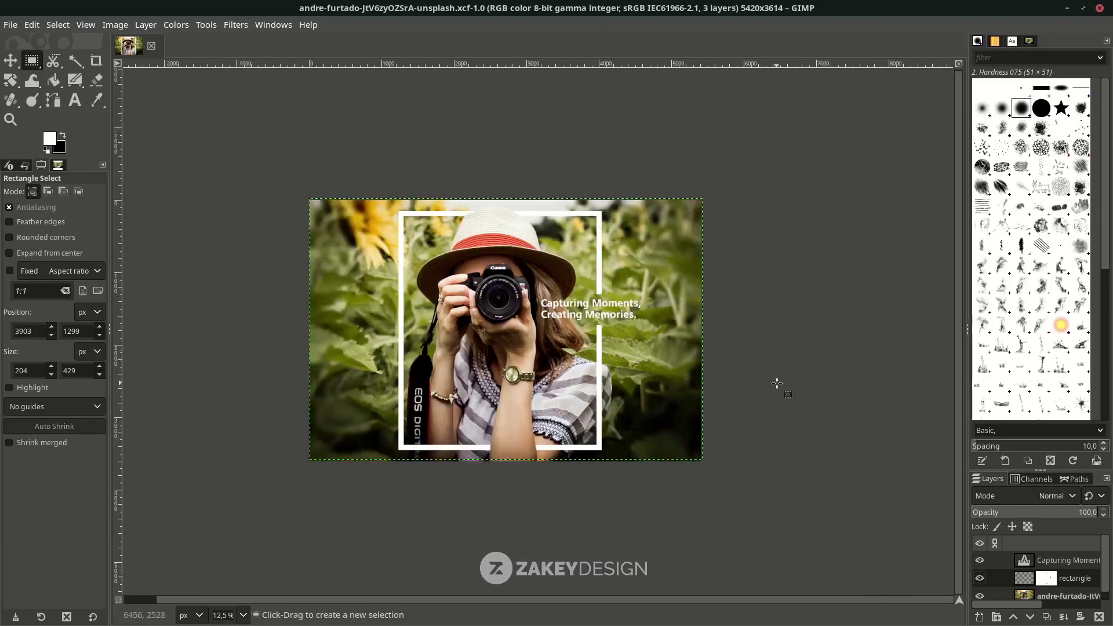